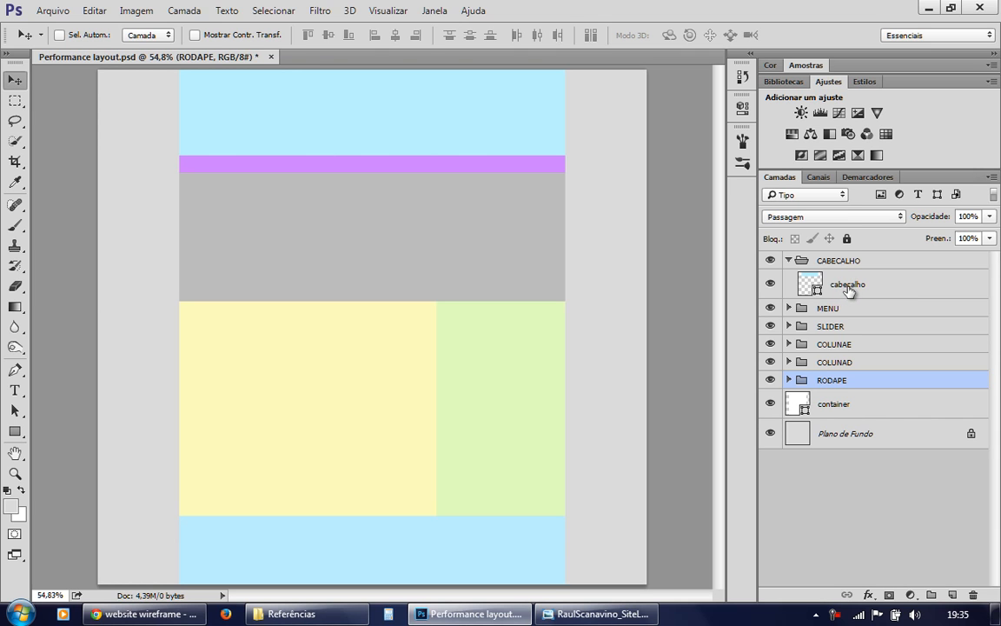
# Step: Rename the shape layer inside the CABECALHO group as "cabecalho fundo"
pyautogui.click(848, 286)
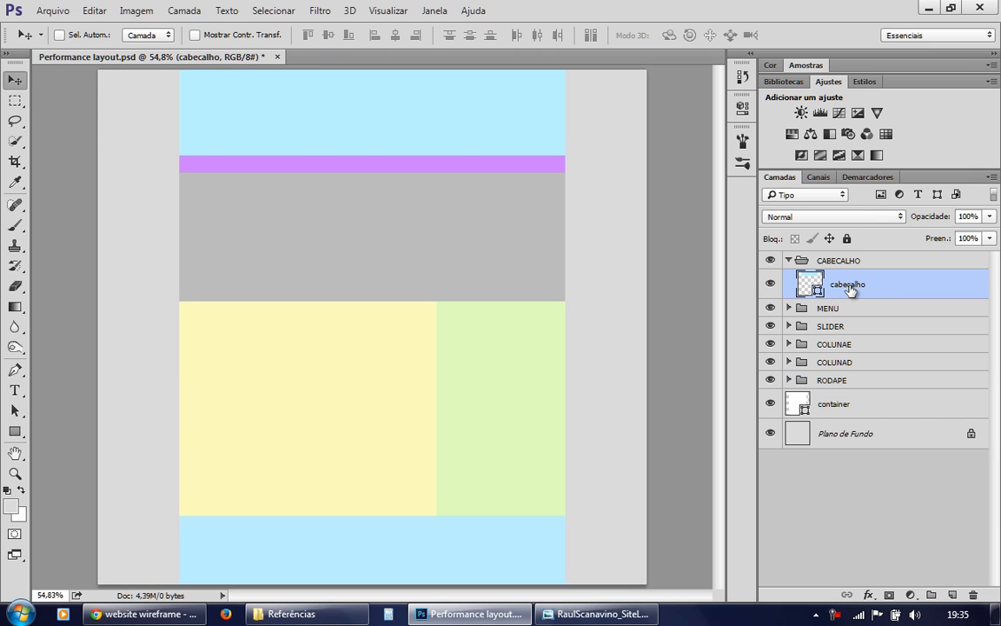
pyautogui.doubleClick(848, 286)
pyautogui.write('fundo')
pyautogui.press('Return')
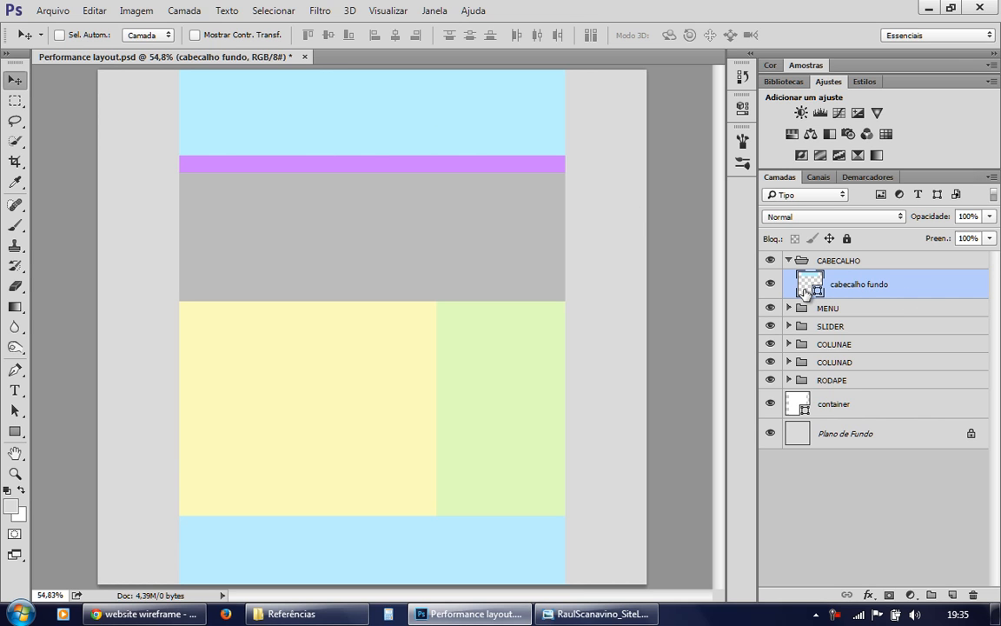
# Step: Check the header background's dimensions without altering them and change its solid fill colour to white
pyautogui.hotkey('ctrl', 't')
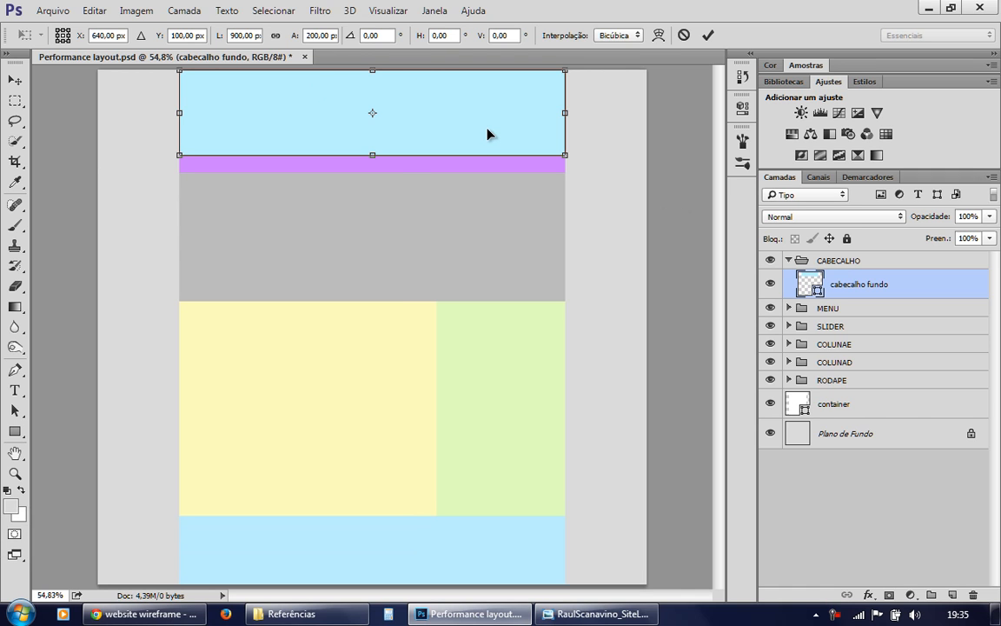
pyautogui.press('Return')
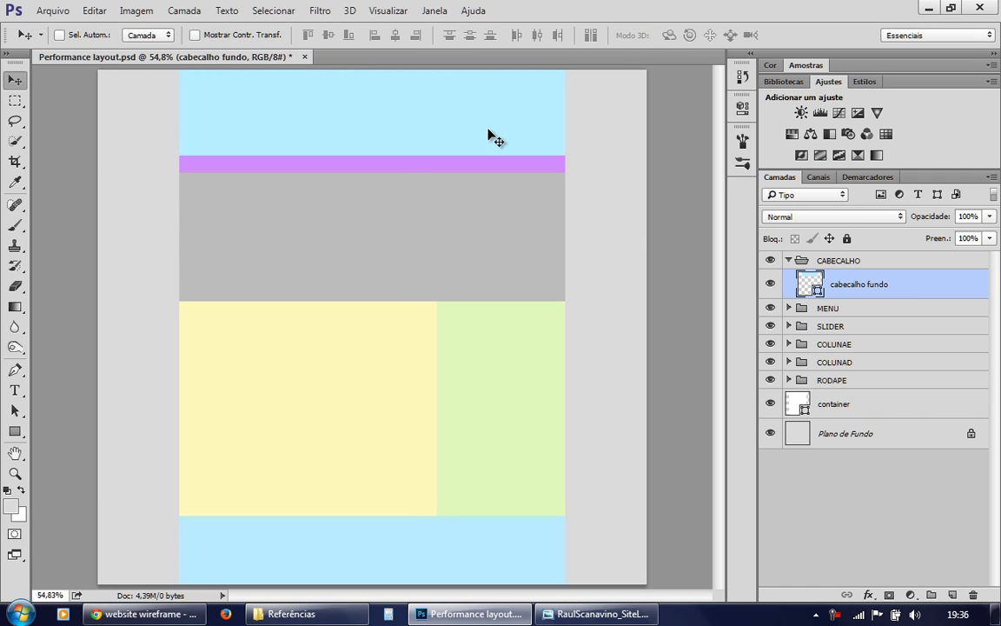
pyautogui.doubleClick(810, 284)
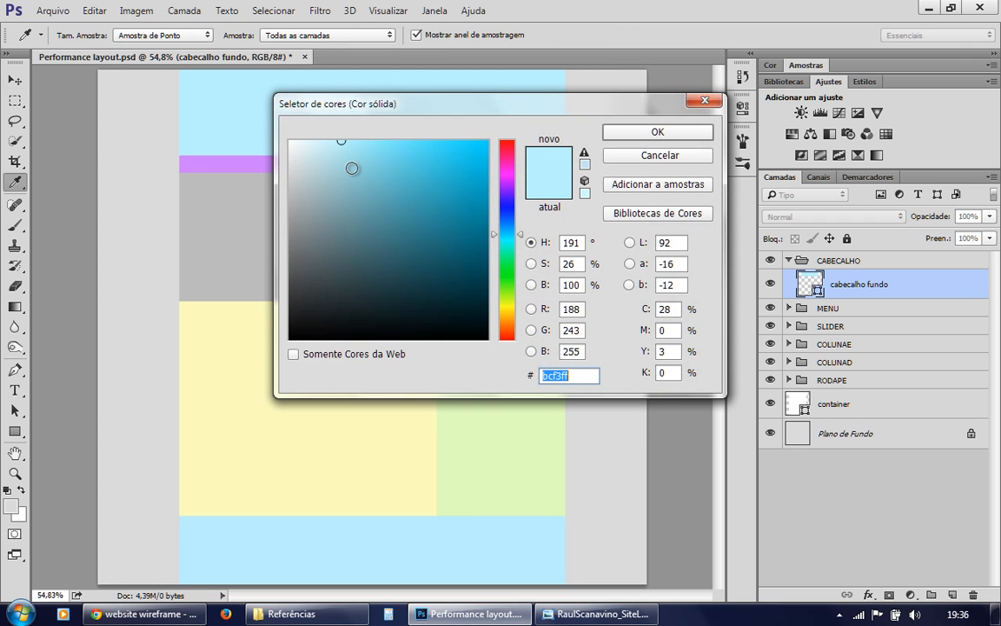
pyautogui.moveTo(317, 151); pyautogui.dragTo(292, 124)
pyautogui.click(657, 132)
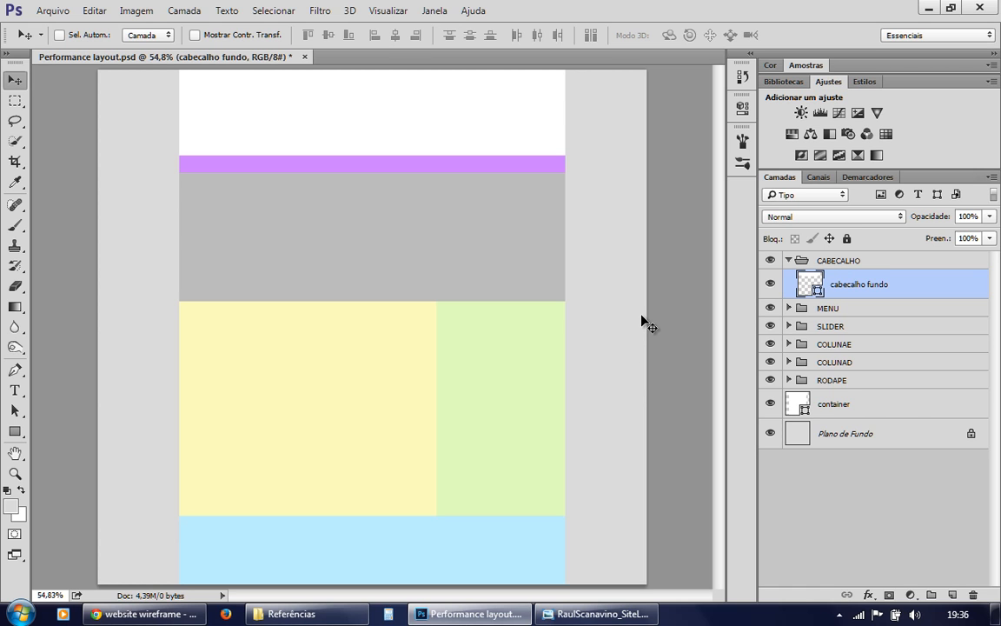
# Step: Collapse the side panels and bring the page header into view at 100% zoom
pyautogui.hotkey('ctrl', '1')
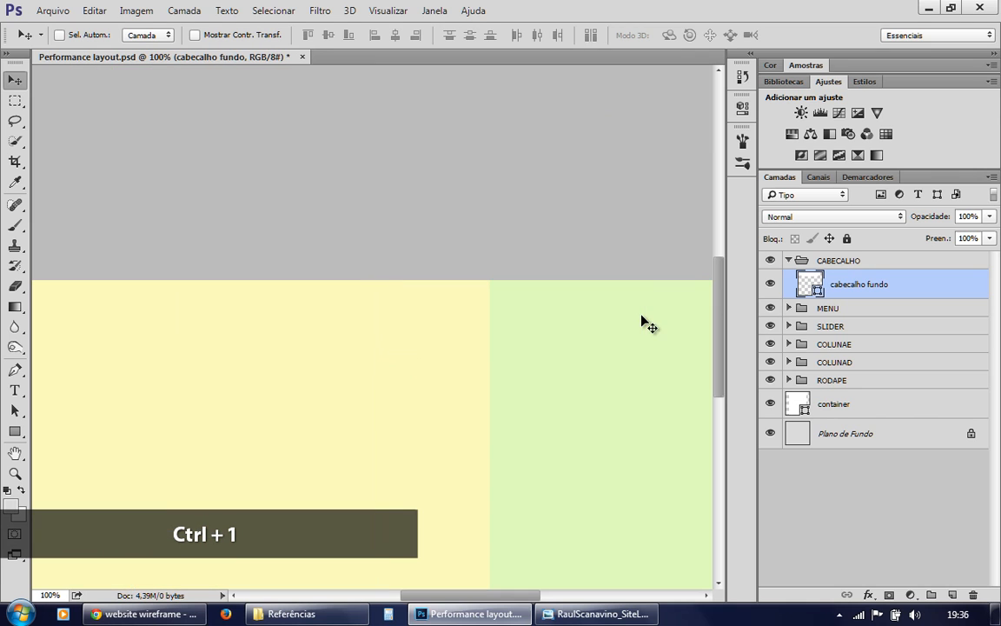
pyautogui.click(994, 54)
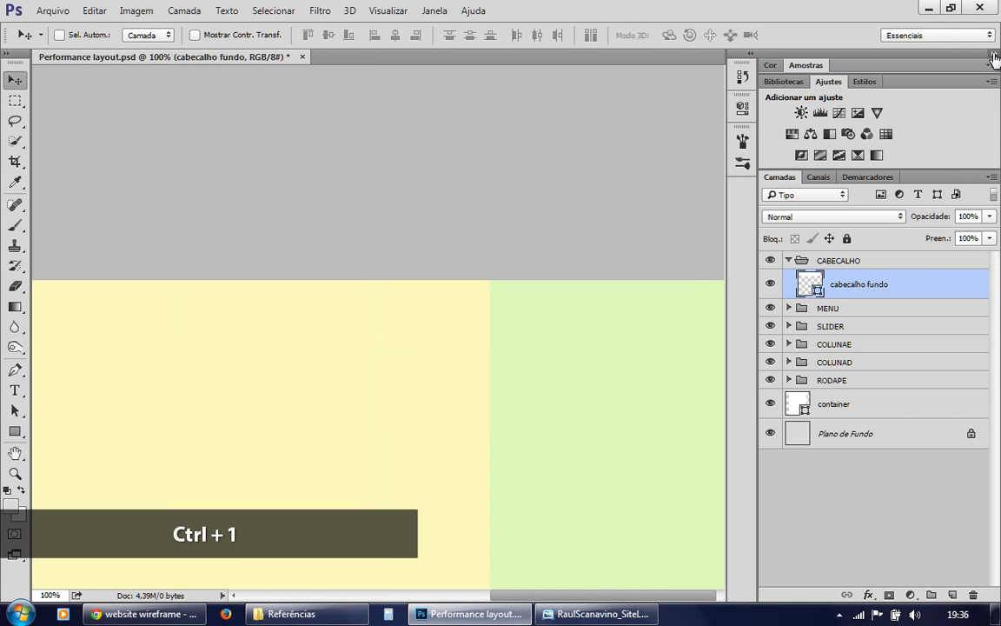
pyautogui.moveTo(603, 594); pyautogui.dragTo(575, 595)
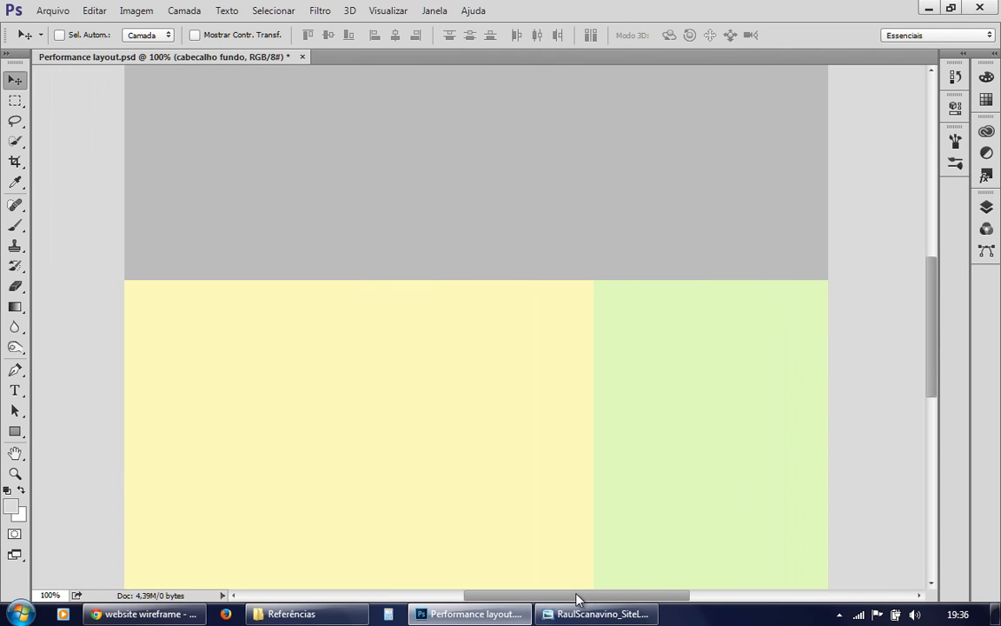
pyautogui.moveTo(930, 358); pyautogui.dragTo(938, 269)
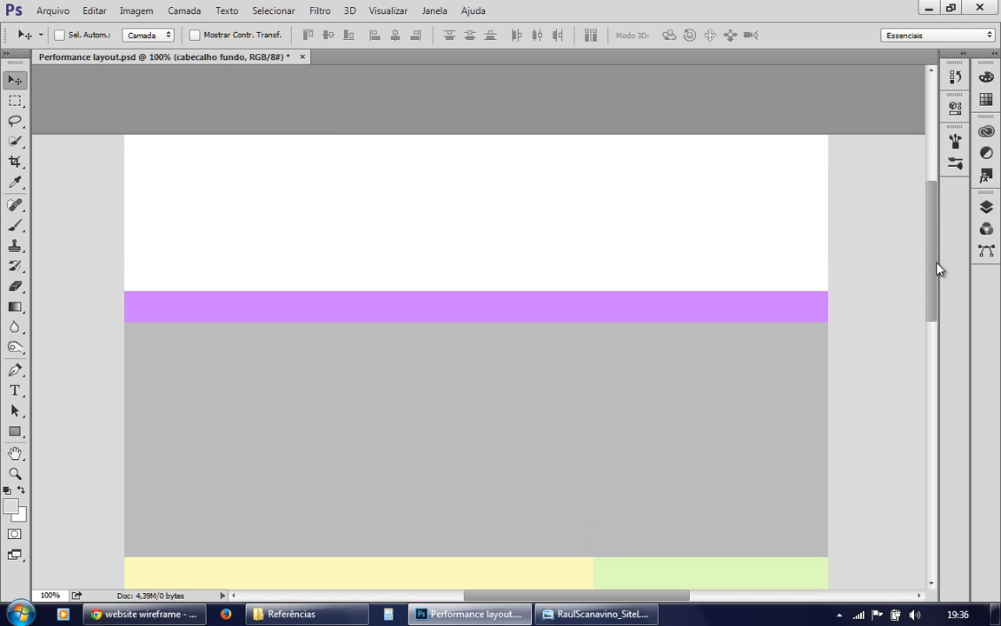
pyautogui.click(270, 207)
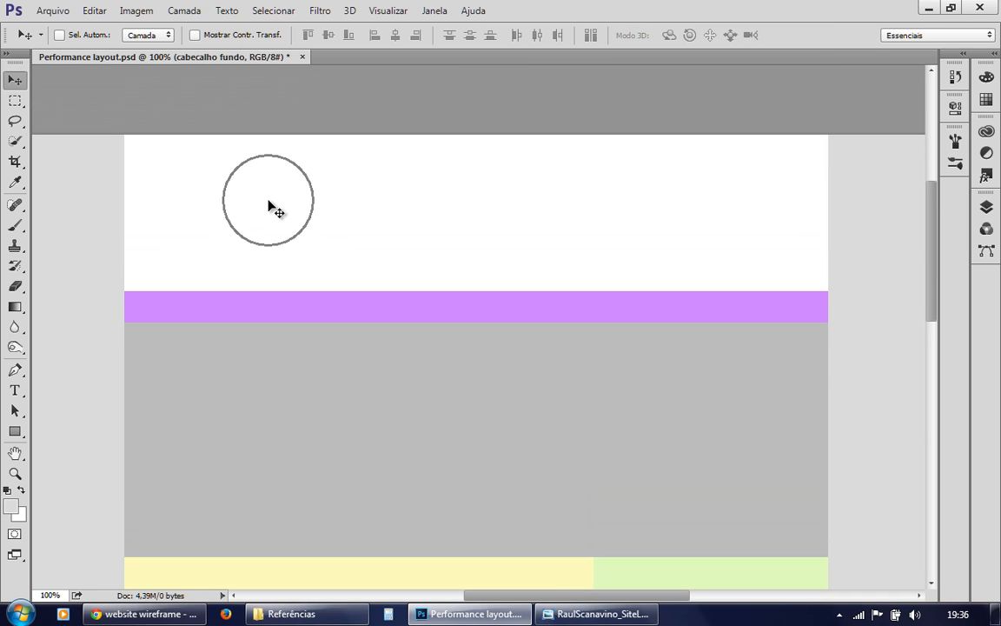
pyautogui.click(157, 62)
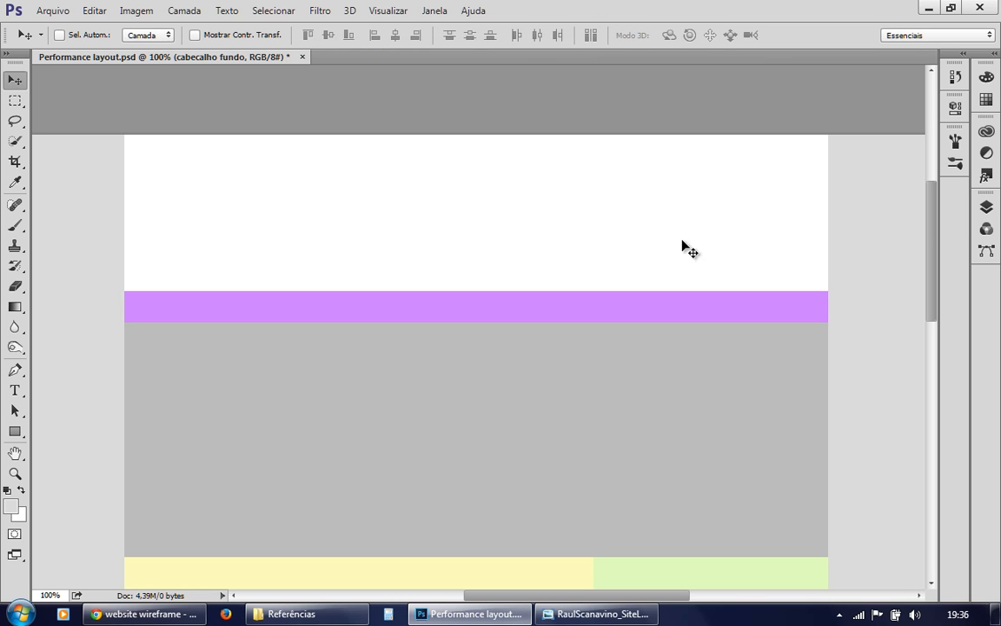
pyautogui.moveTo(936, 223); pyautogui.dragTo(934, 234)
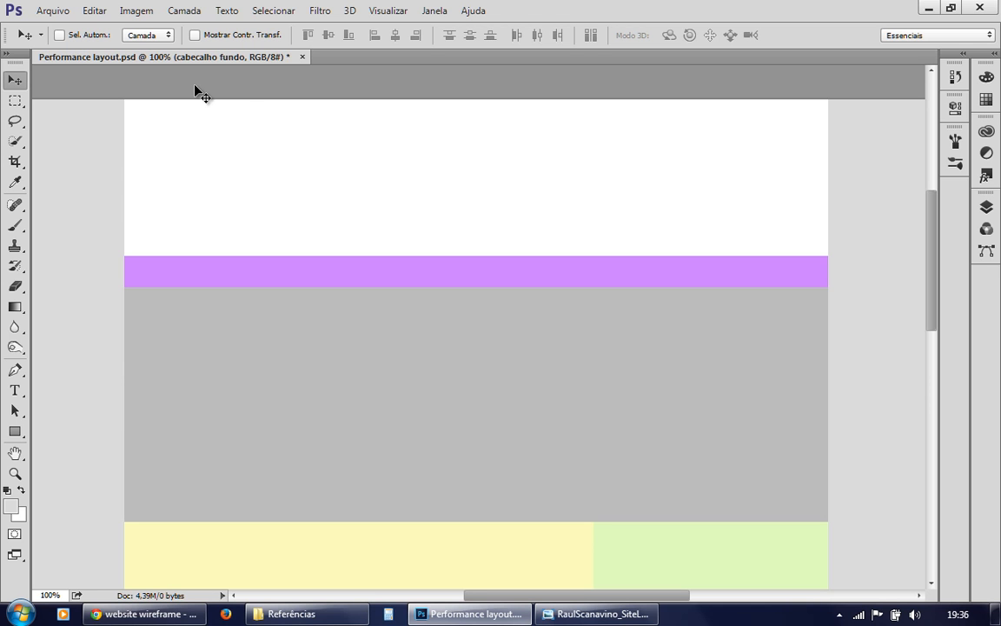
# Step: Place PerformanceFitnessLogo.jpg from the Referências folder into the layout as a linked file
pyautogui.click(62, 15)
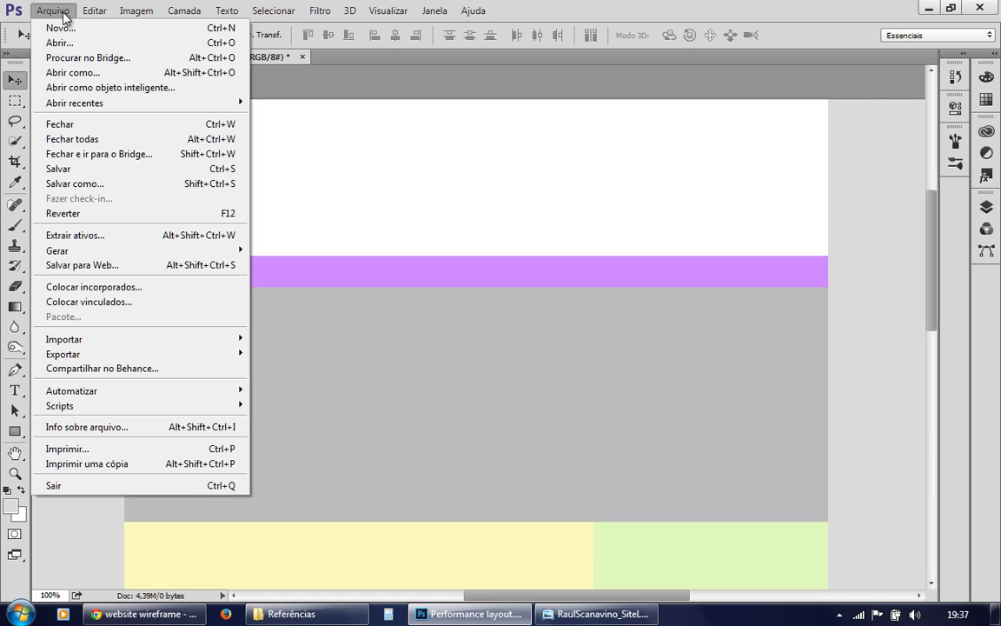
pyautogui.click(163, 309)
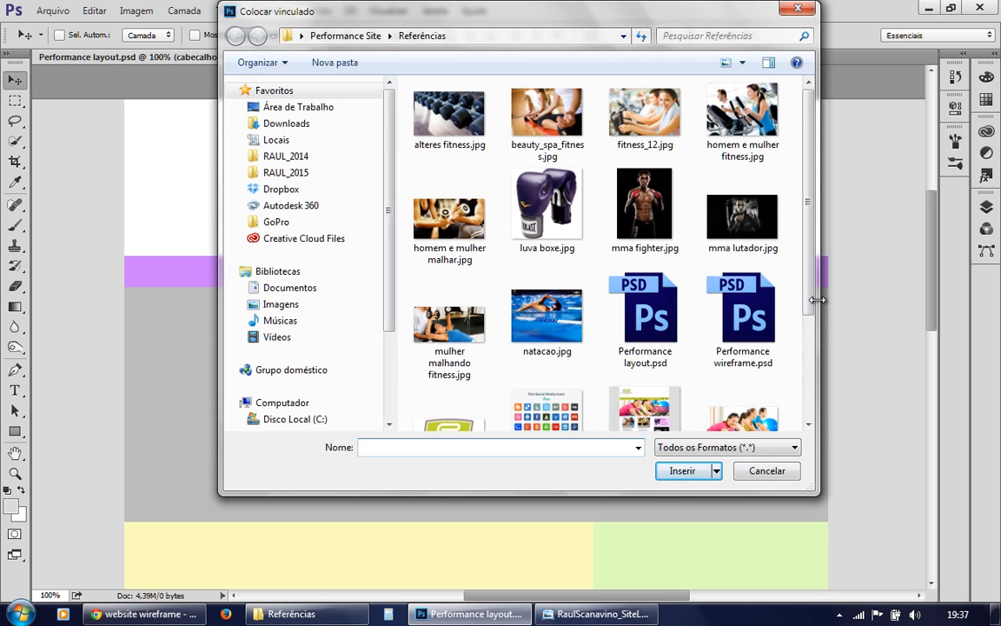
pyautogui.moveTo(811, 290); pyautogui.dragTo(814, 394)
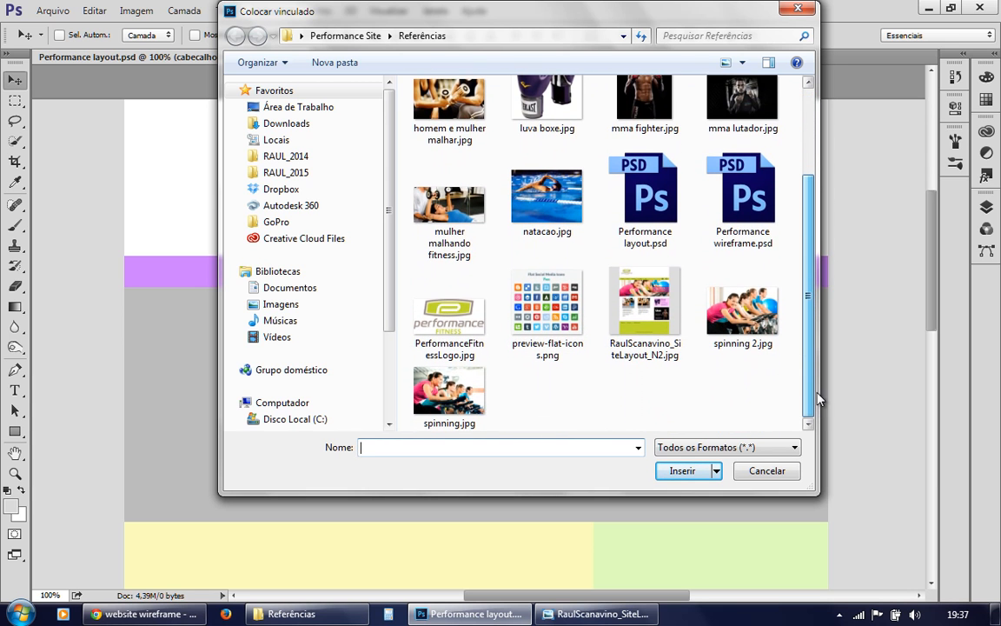
pyautogui.click(450, 333)
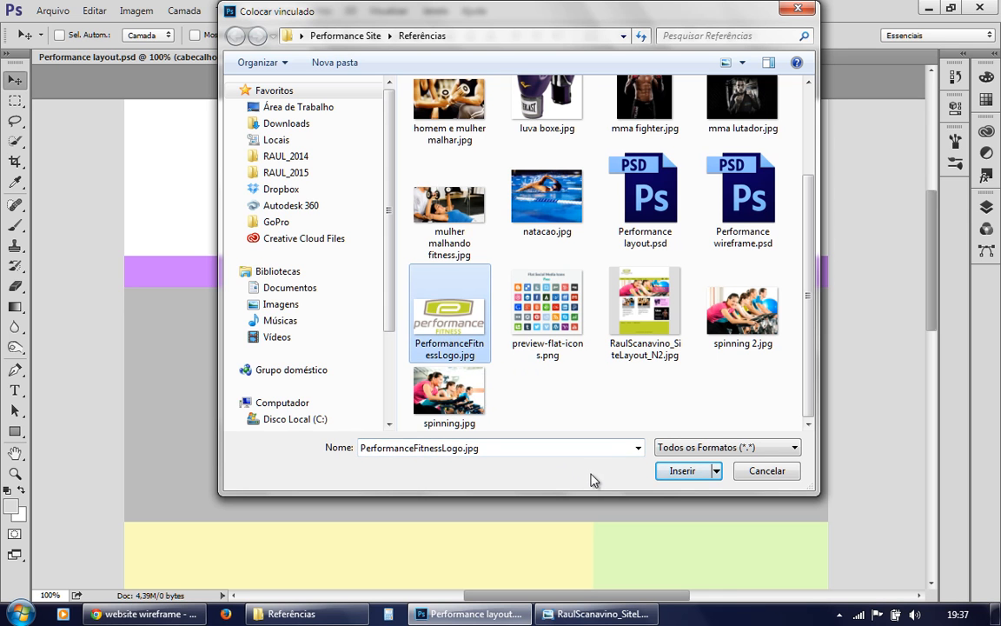
pyautogui.click(682, 476)
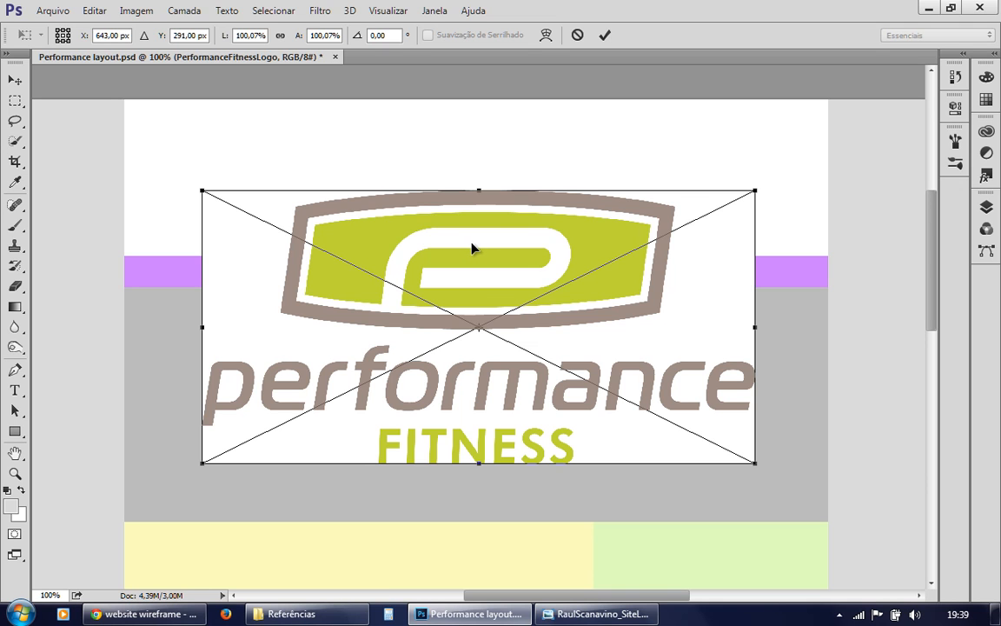
# Step: Scale the placed logo down to the header's height, lock its proportions and switch its width and height units to pixels
pyautogui.moveTo(471, 249); pyautogui.dragTo(409, 167)
pyautogui.moveTo(699, 373); pyautogui.dragTo(461, 255)
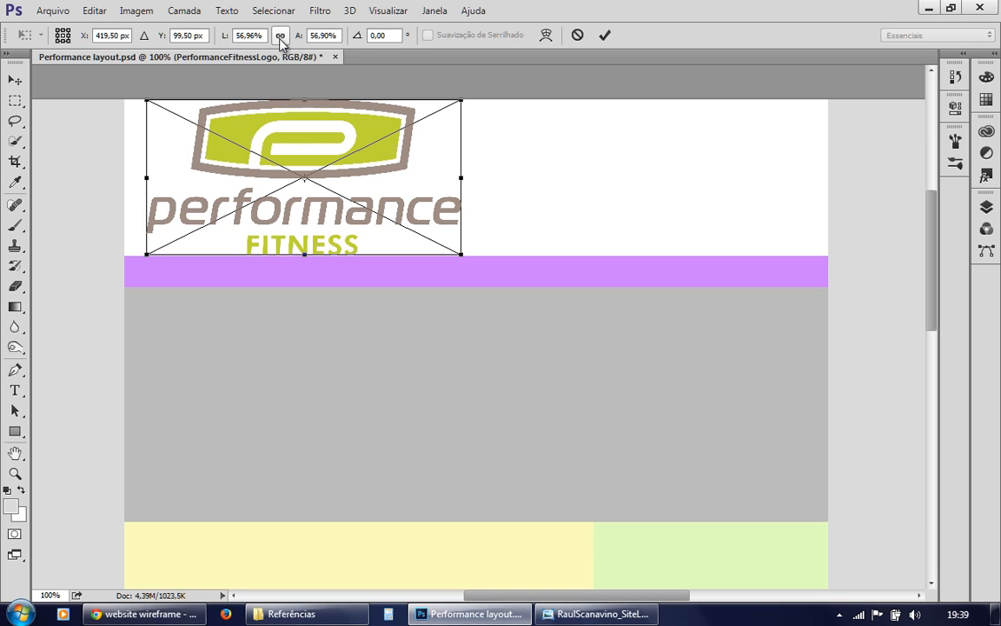
pyautogui.click(280, 36)
pyautogui.rightClick(248, 36)
pyautogui.click(285, 48)
pyautogui.rightClick(329, 37)
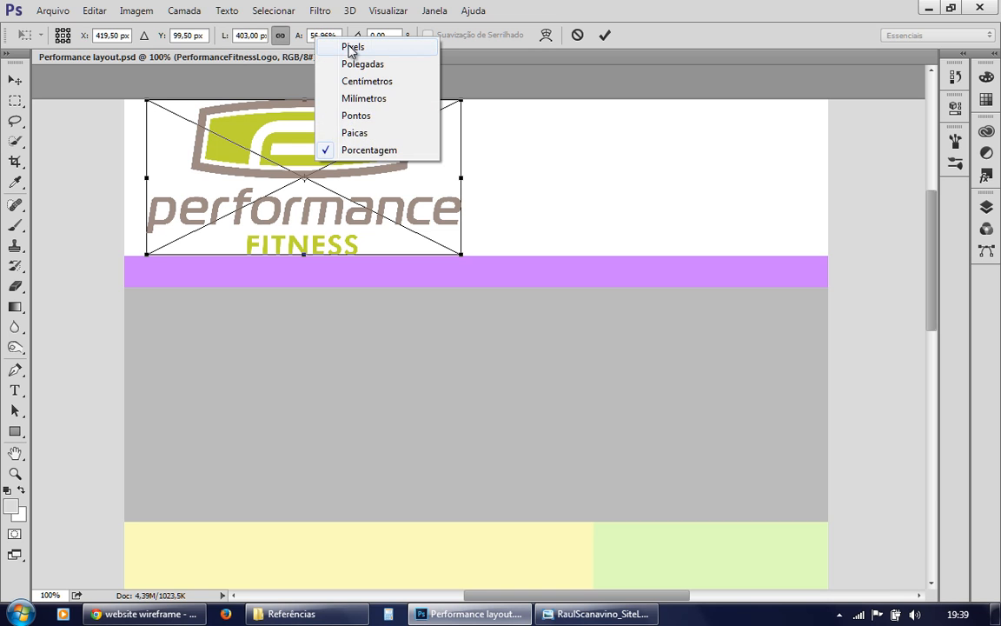
pyautogui.click(346, 47)
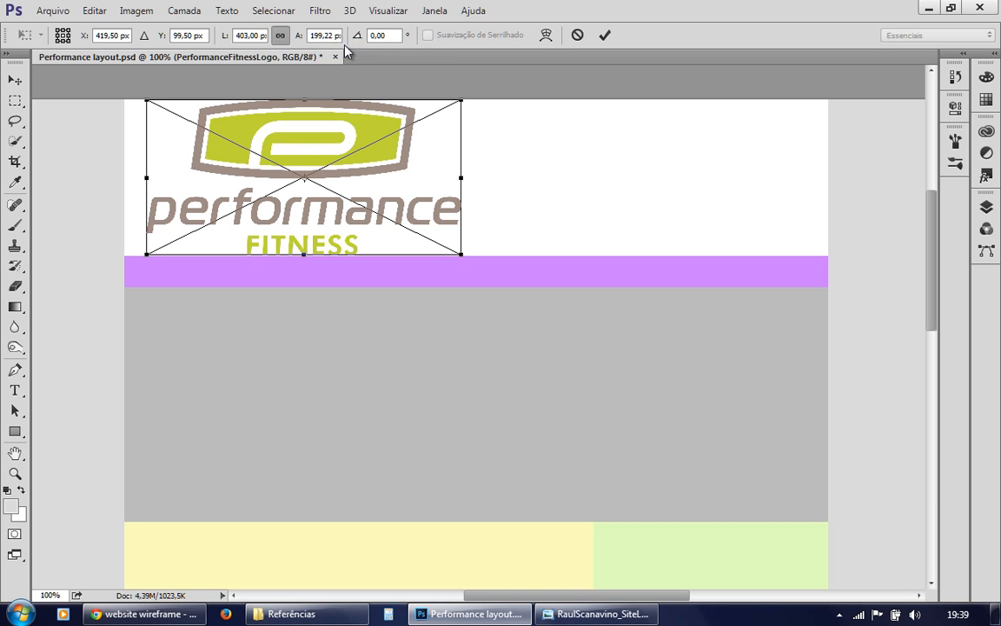
# Step: Reduce the logo's width to 200 px and readjust it to 220 px, keeping its proportions
pyautogui.click(248, 35)
pyautogui.write('200')
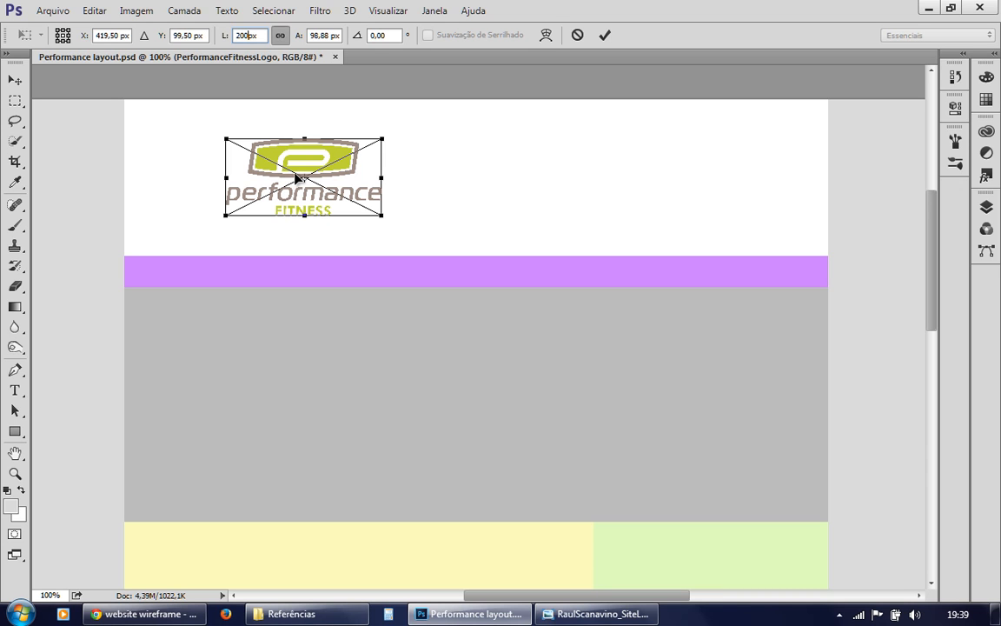
pyautogui.moveTo(241, 37); pyautogui.dragTo(245, 37)
pyautogui.write('2')
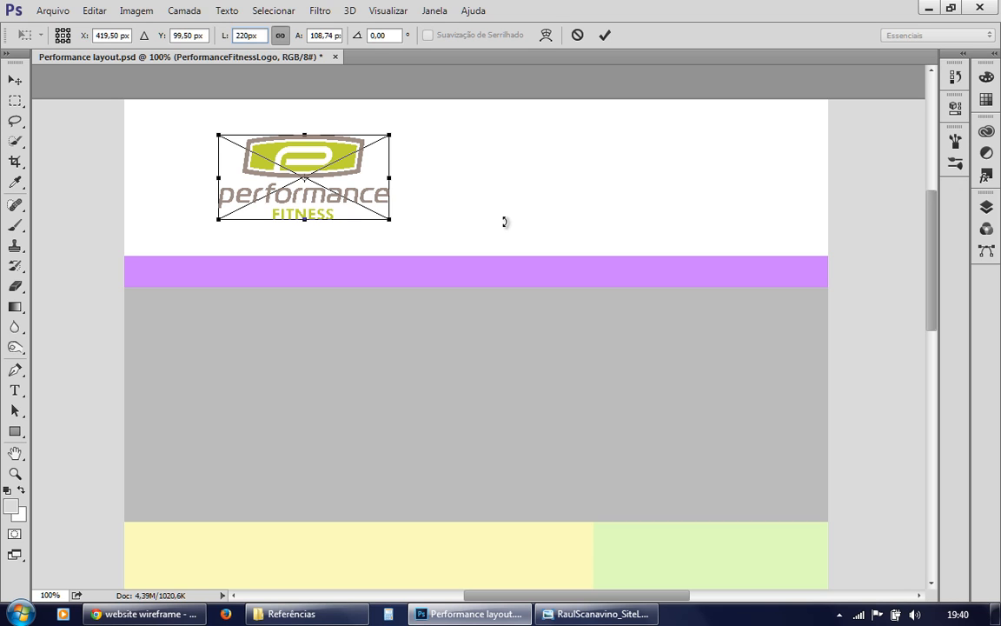
# Step: Try stretching only the logo's height to about 175 px and undo the stretch
pyautogui.moveTo(303, 219); pyautogui.dragTo(298, 407)
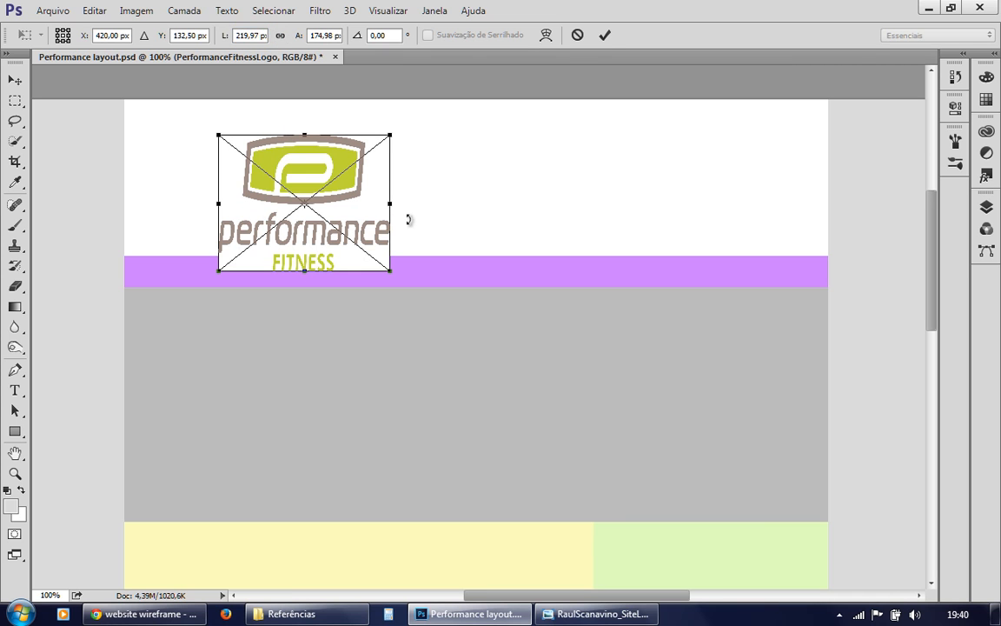
pyautogui.hotkey('ctrl', 'z')
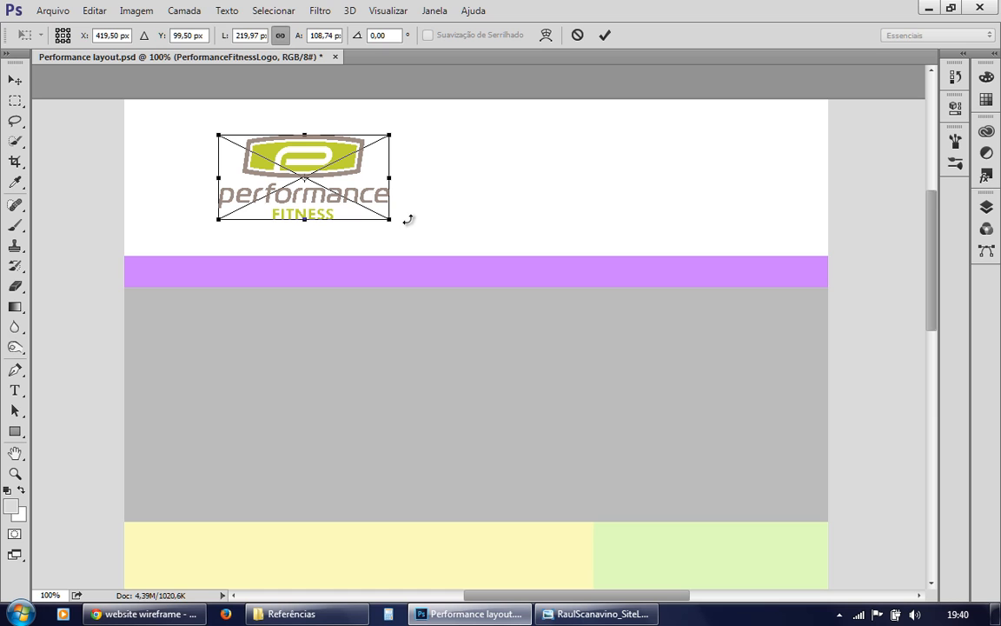
# Step: Enter exactly 220 px as the logo's width with linked proportions and apply the placement
pyautogui.doubleClick(247, 36)
pyautogui.write('220')
pyautogui.press('Return')
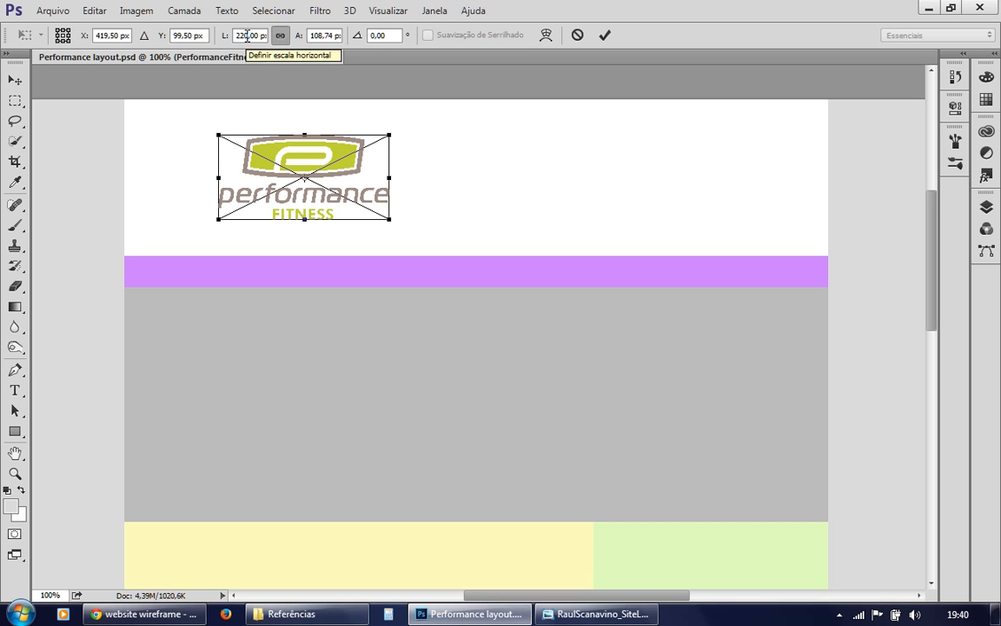
pyautogui.press('Return')
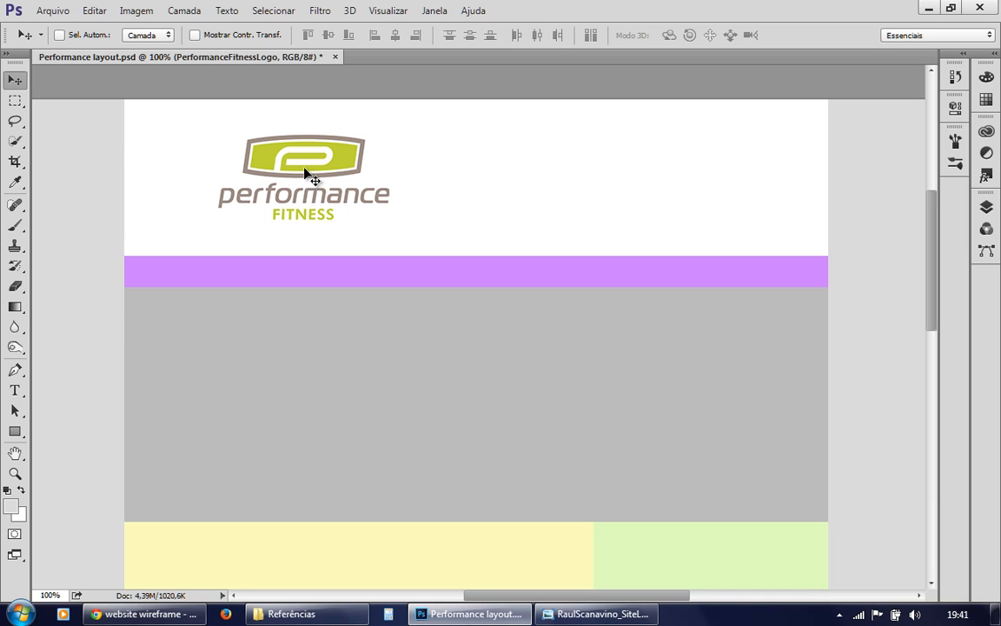
# Step: Position the logo 30 px inside the header's left edge and centre it vertically within the white header
pyautogui.moveTo(260, 165); pyautogui.dragTo(180, 133)
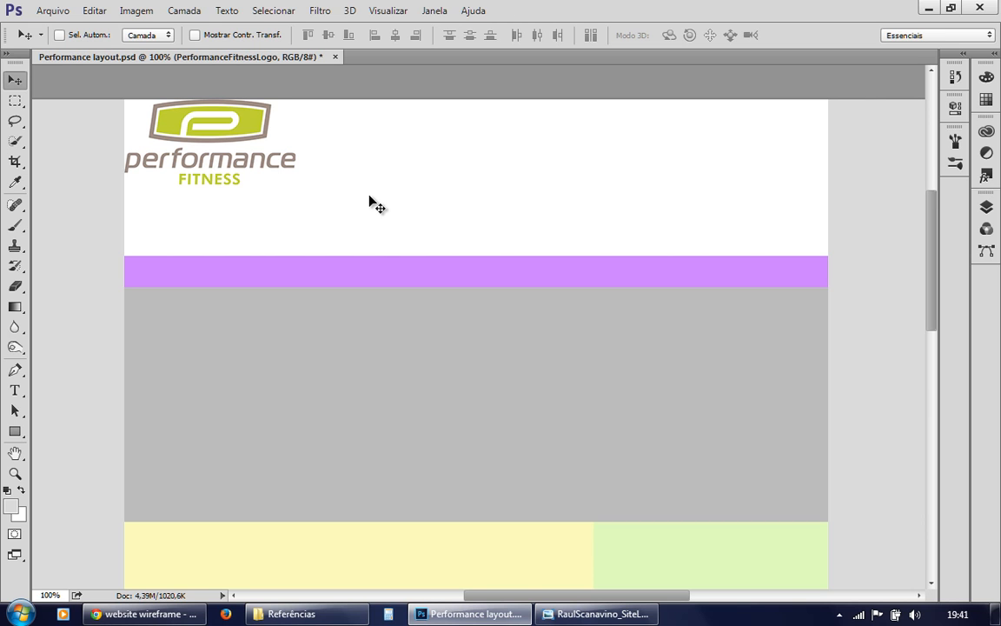
pyautogui.press('Down')
pyautogui.press('Down')
pyautogui.hotkey('shift', 'Right')
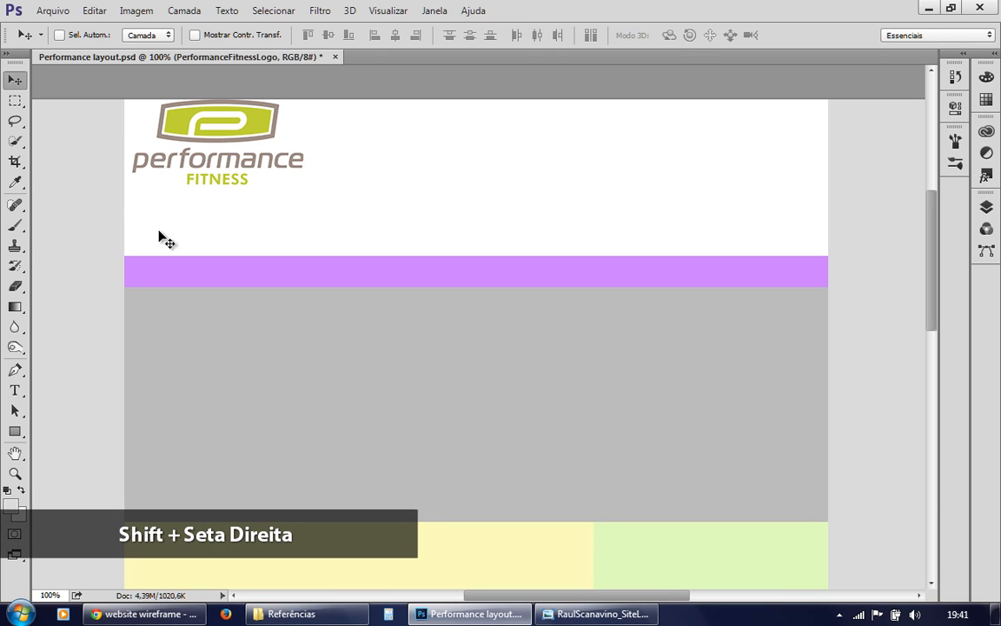
pyautogui.hotkey('shift', 'Right')
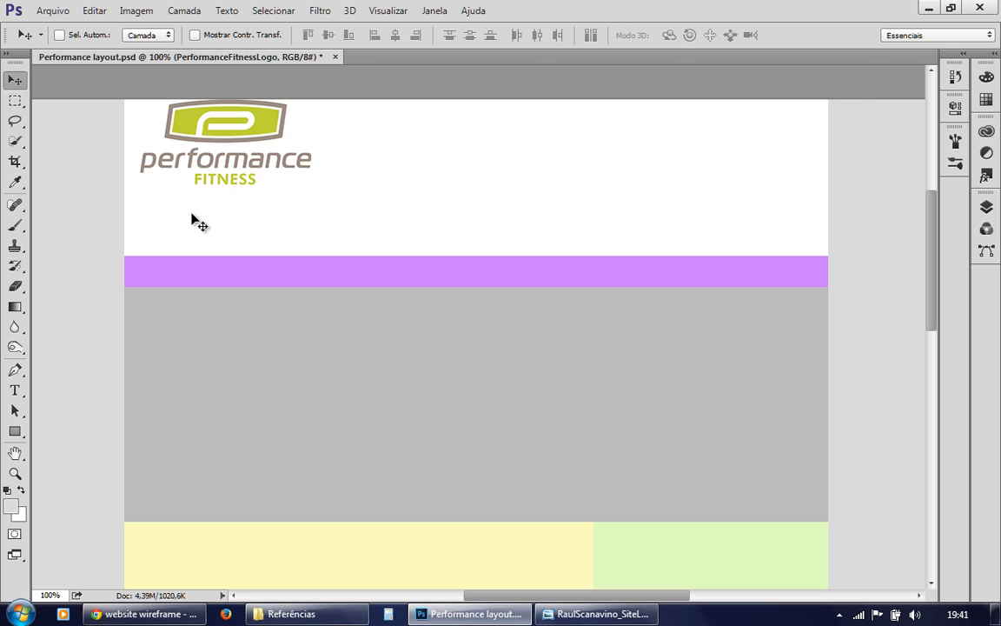
pyautogui.hotkey('shift', 'Right')
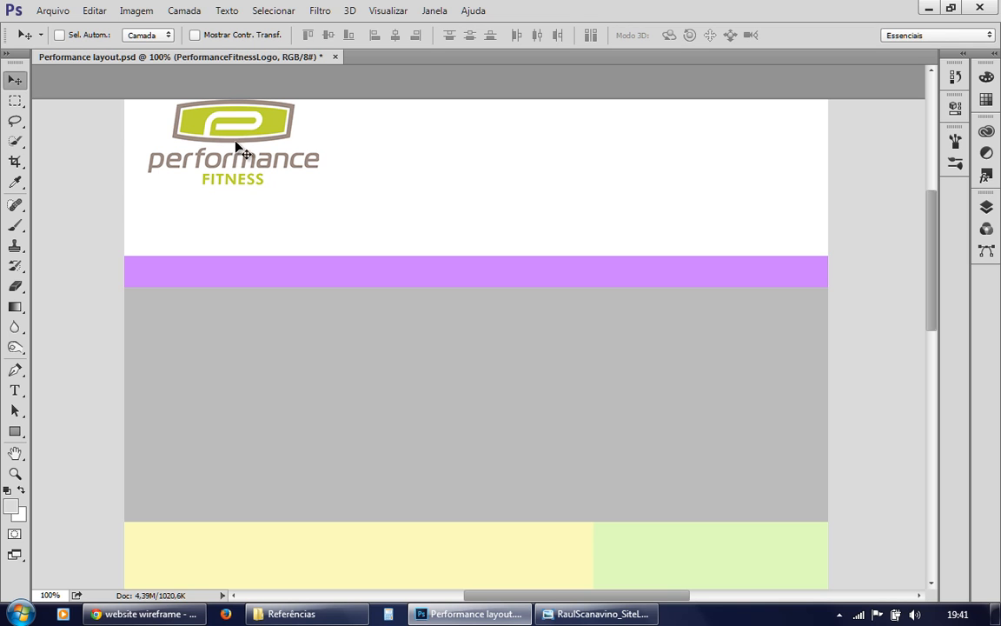
pyautogui.moveTo(240, 137); pyautogui.dragTo(232, 169)
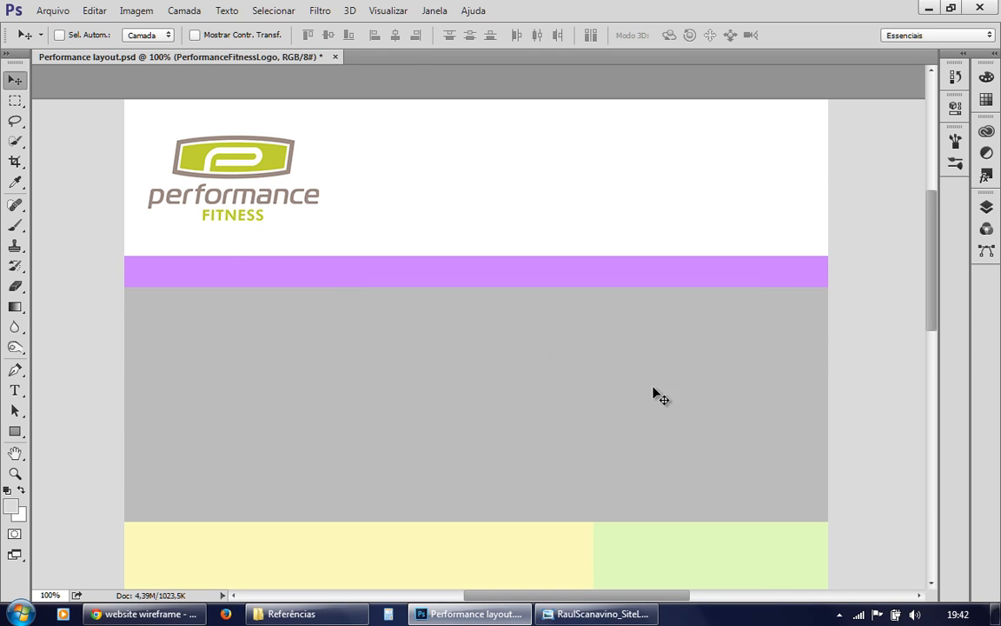
# Step: Show the layer list at a taller size and collapse the CABECALHO group
pyautogui.click(986, 206)
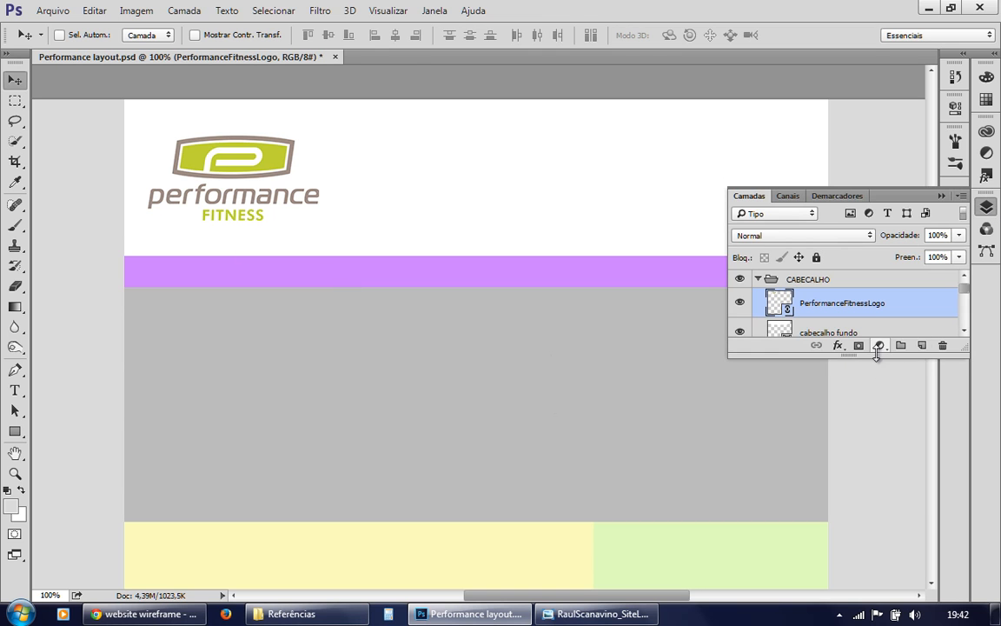
pyautogui.moveTo(851, 357); pyautogui.dragTo(834, 478)
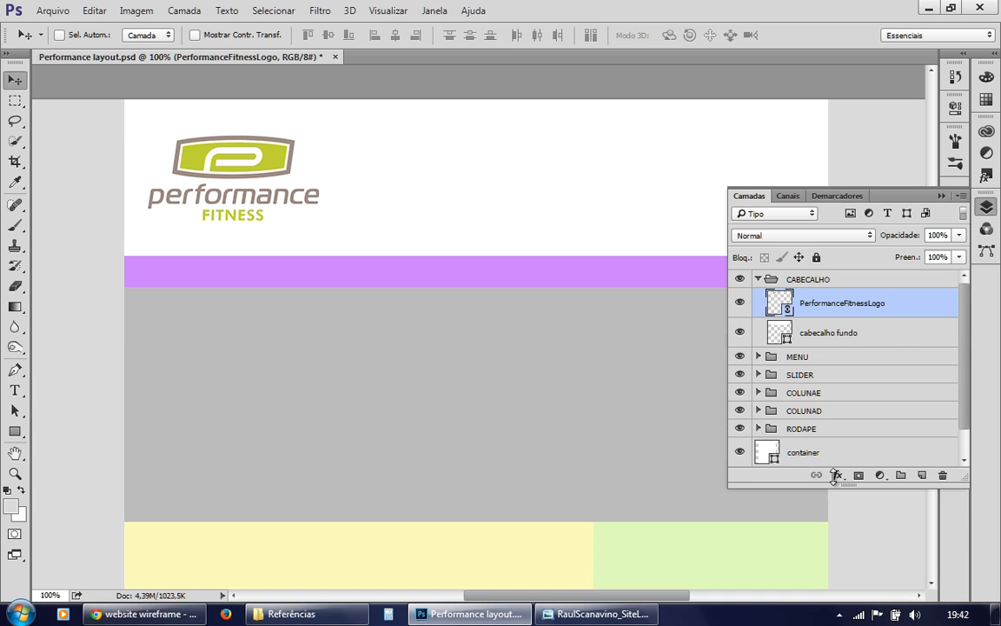
pyautogui.click(757, 279)
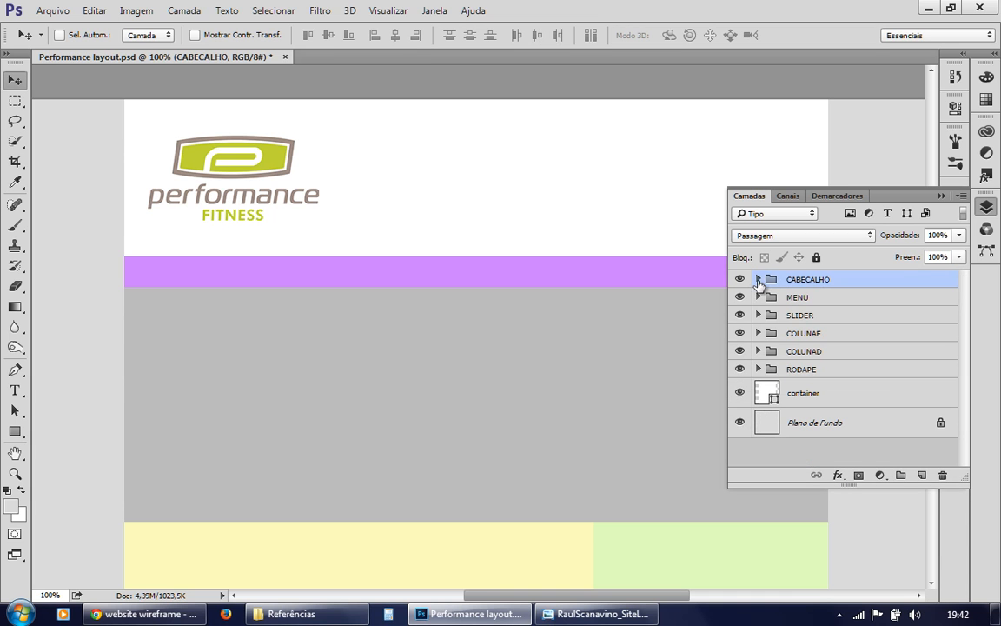
# Step: Expand the MENU group and rename its shape layer as "menu fundo"
pyautogui.click(758, 298)
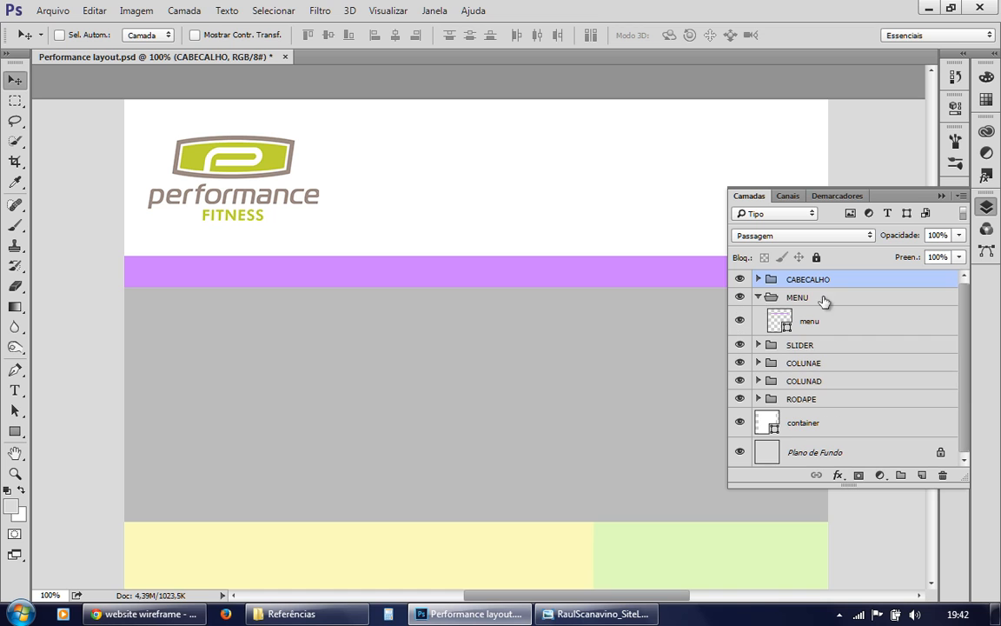
pyautogui.click(825, 298)
pyautogui.click(782, 321)
pyautogui.doubleClick(811, 321)
pyautogui.write('fundo')
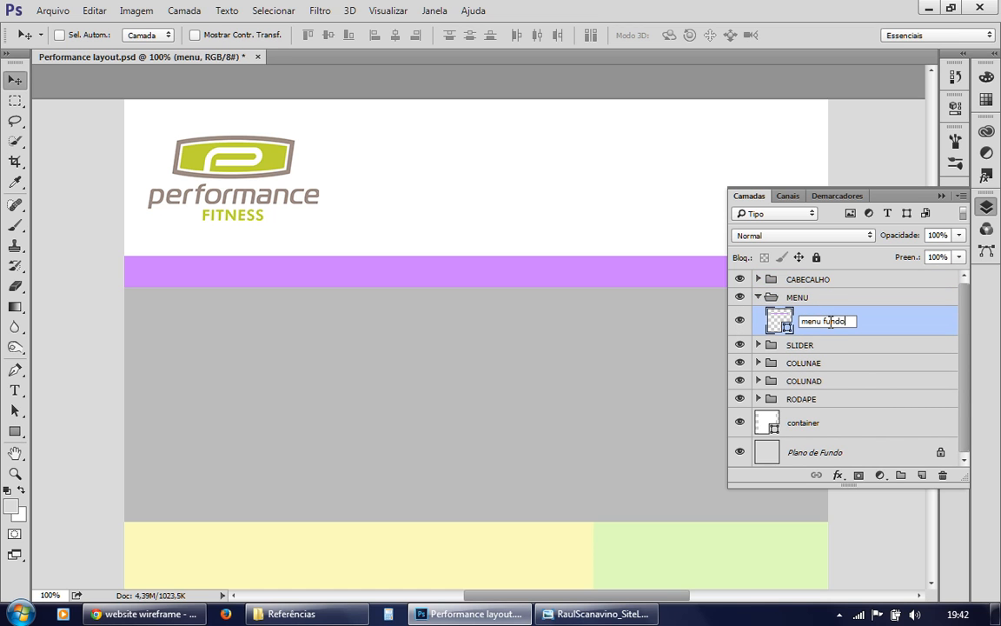
pyautogui.press('Return')
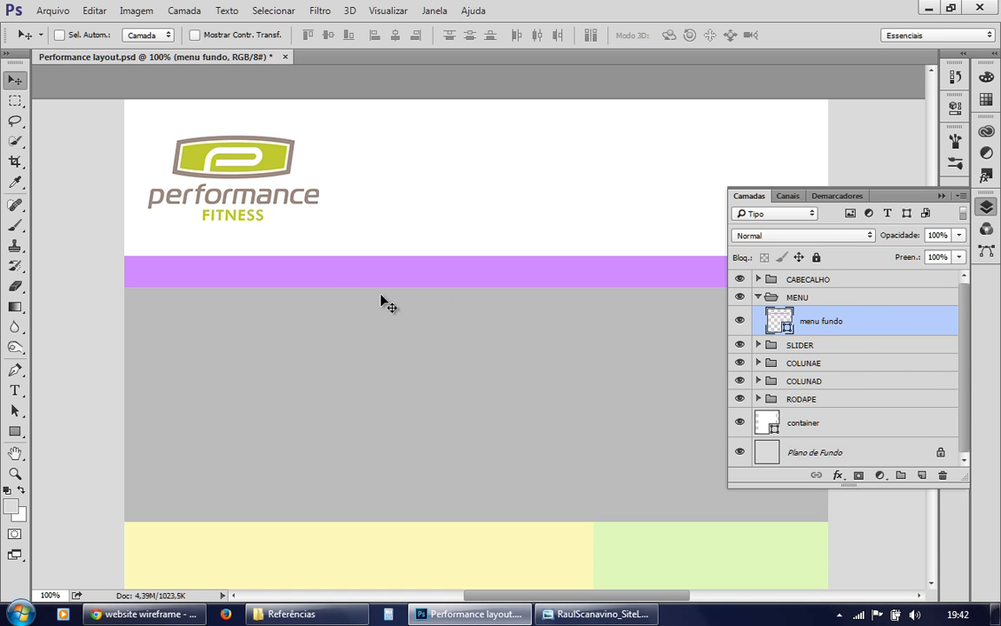
# Step: Recolour the menu fundo bar with the logo's green, c1d72d, sampled from the logo emblem
pyautogui.doubleClick(782, 321)
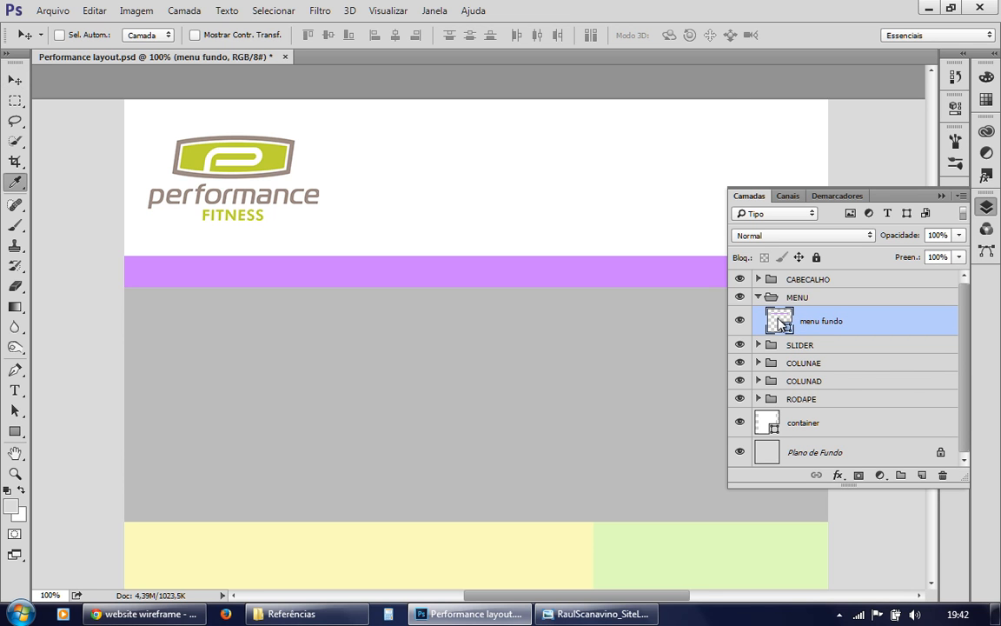
pyautogui.moveTo(457, 97); pyautogui.dragTo(564, 143)
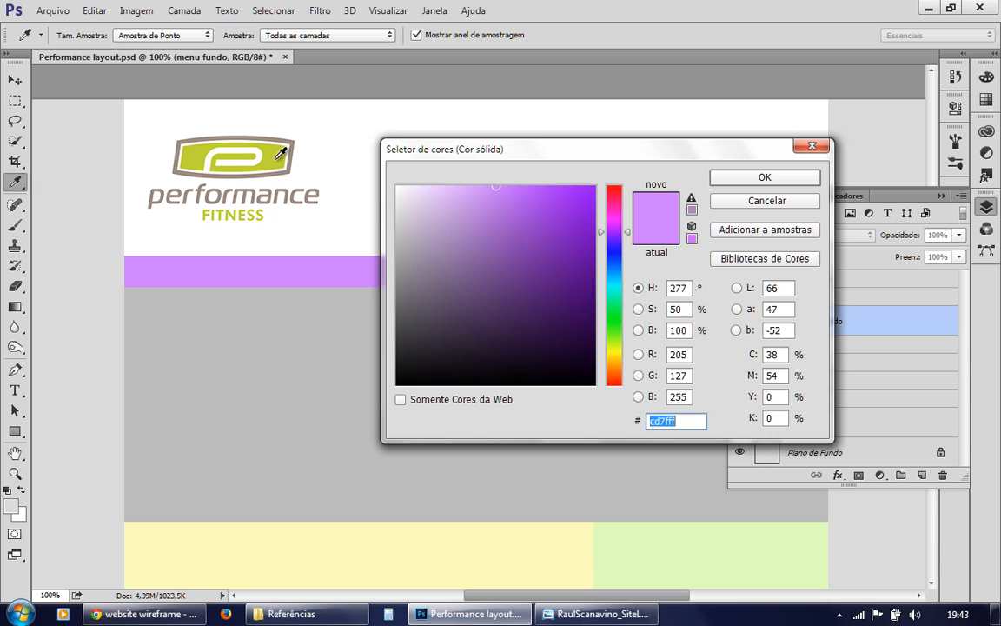
pyautogui.press('ctrl')
pyautogui.click(280, 158)
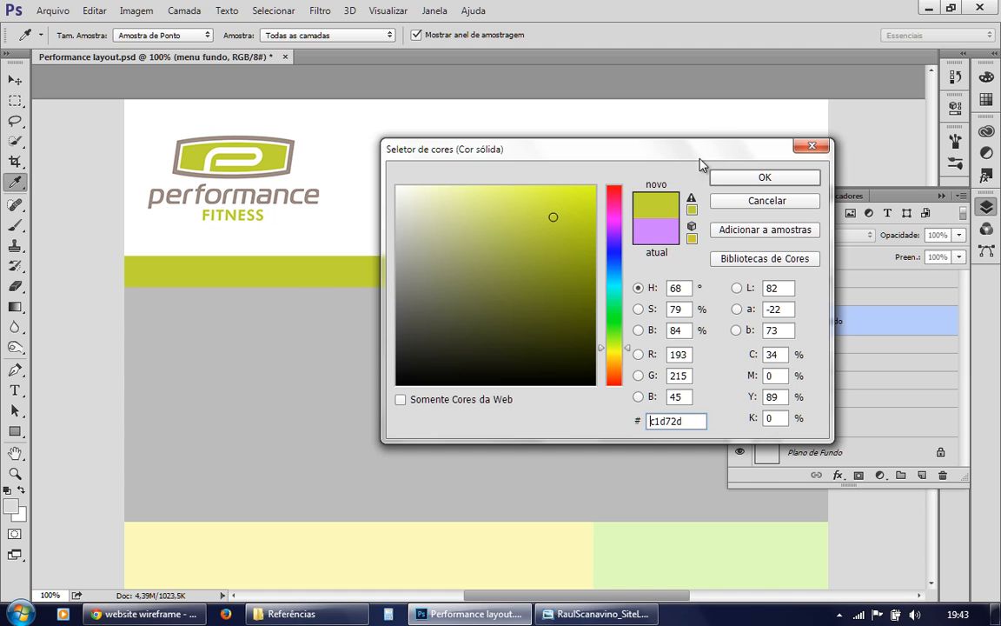
pyautogui.click(734, 180)
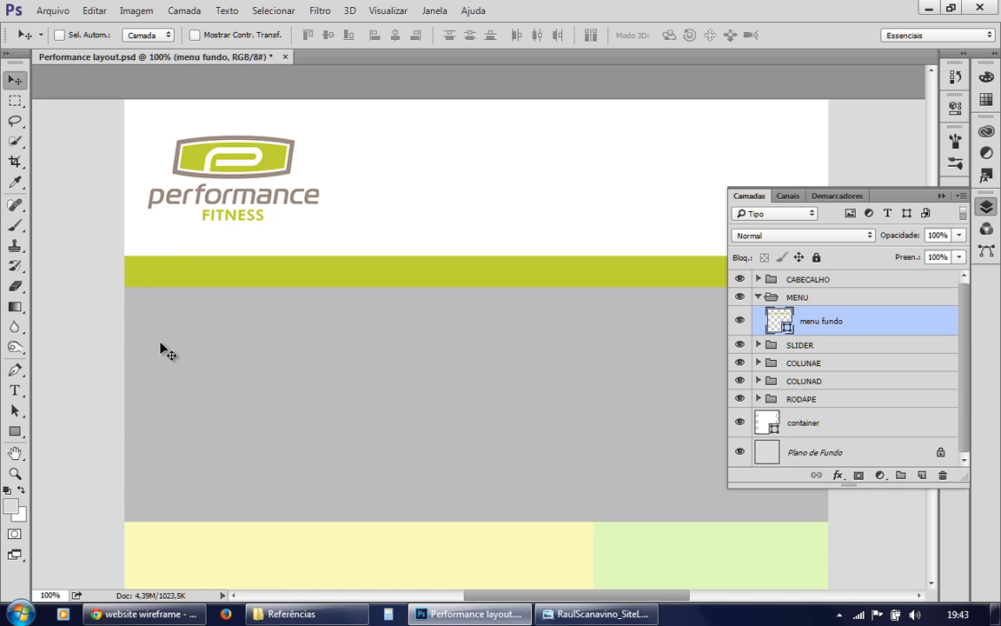
# Step: Set the horizontal type colour to black, 000000
pyautogui.click(15, 392)
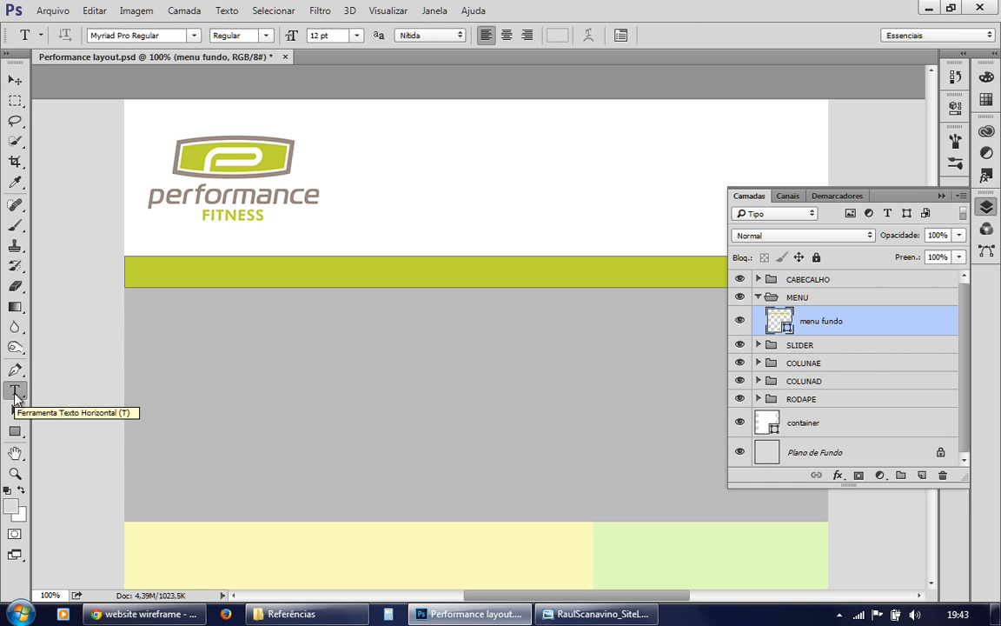
pyautogui.click(560, 35)
pyautogui.moveTo(435, 364); pyautogui.dragTo(336, 428)
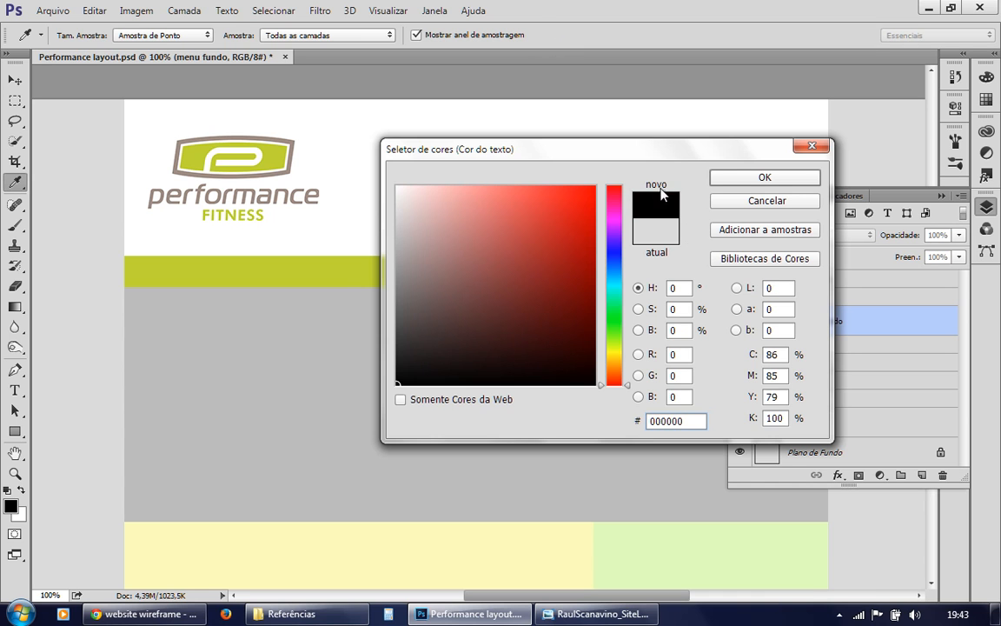
pyautogui.click(716, 176)
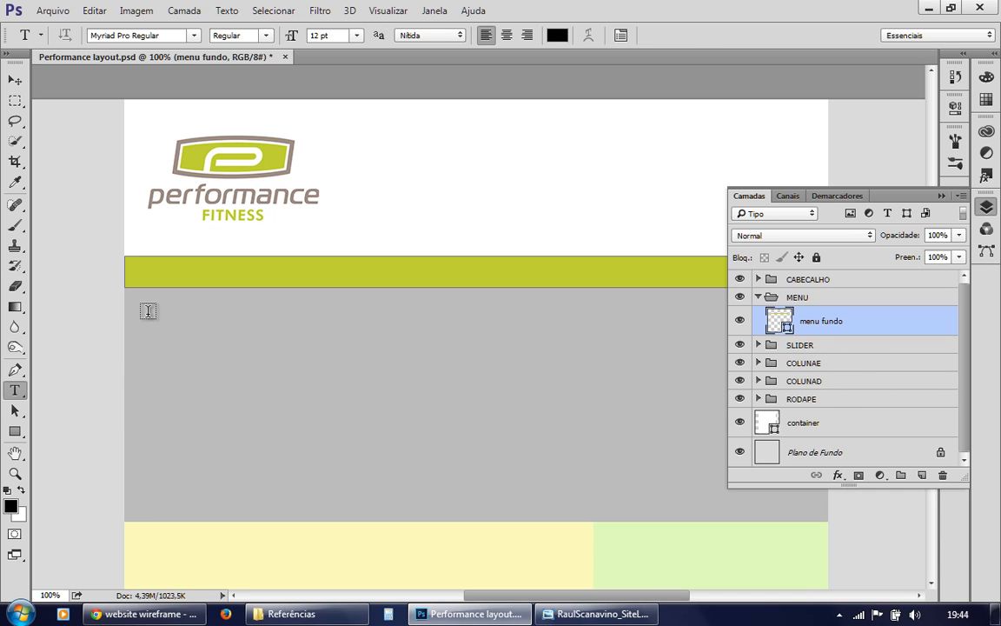
# Step: Start a text line just below the green bar, consult the reference layout image, and enter "História" followed by a spaced "|" separator
pyautogui.click(147, 310)
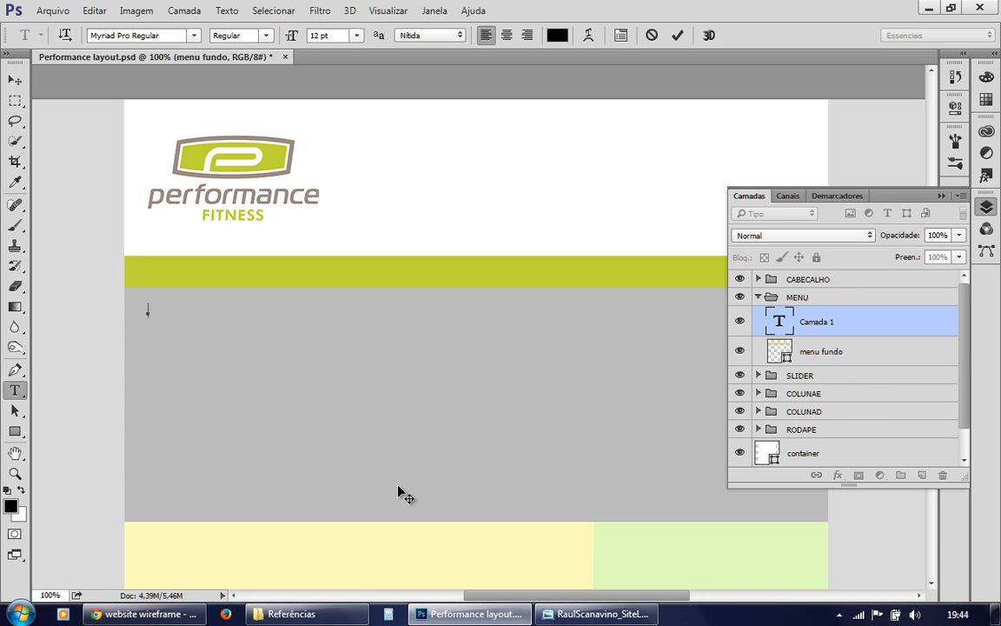
pyautogui.click(608, 613)
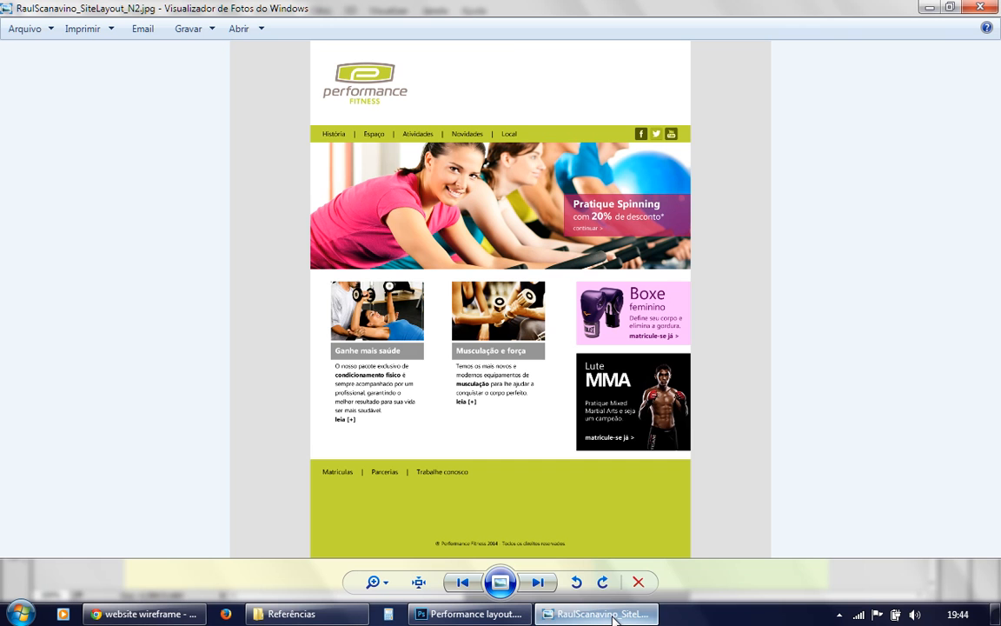
pyautogui.scroll(2, 379, 524)
pyautogui.moveTo(407, 104); pyautogui.dragTo(282, 312)
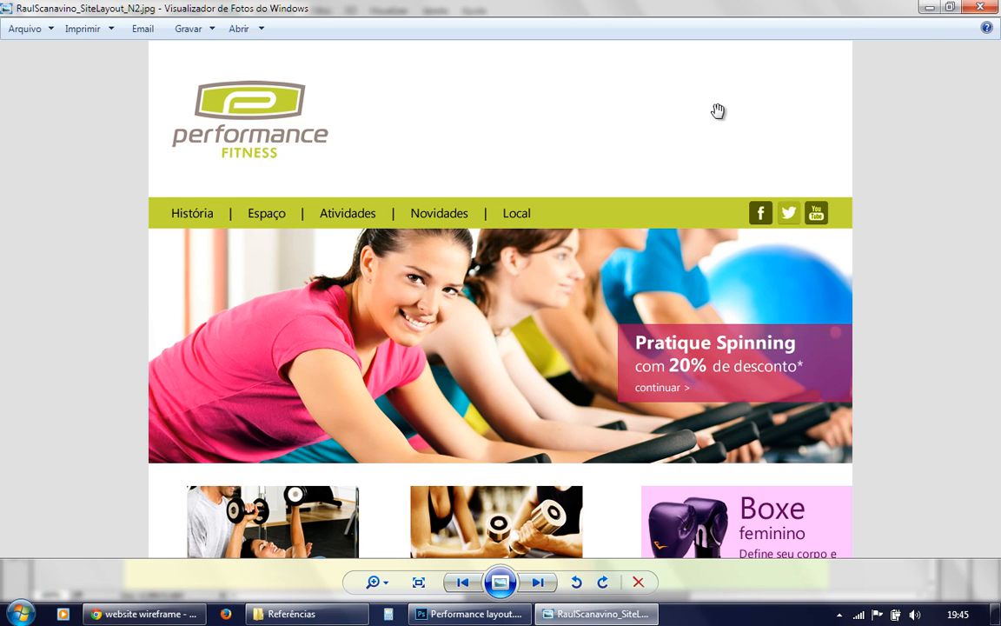
pyautogui.click(928, 9)
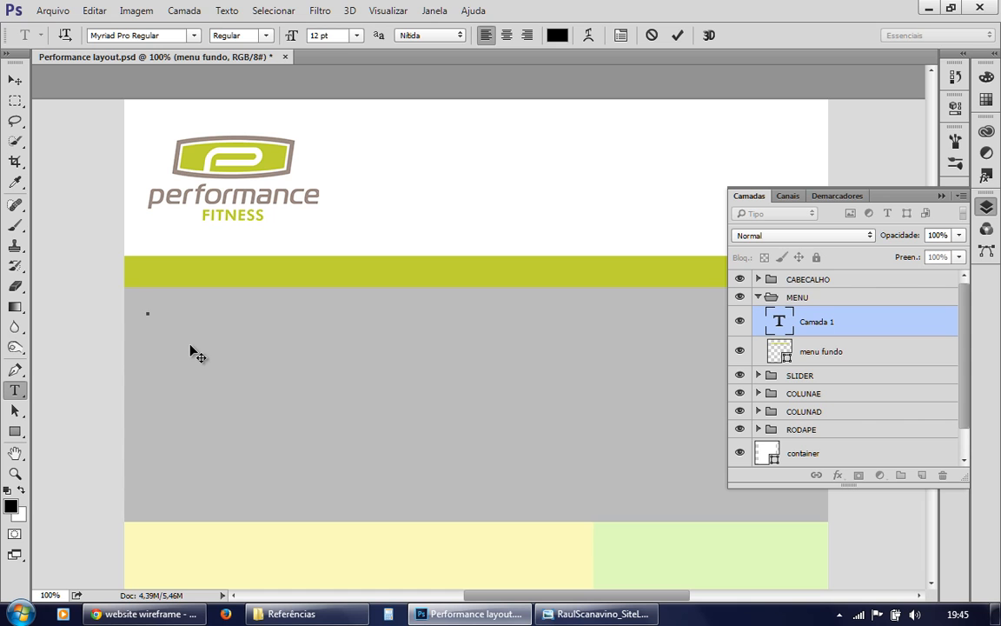
pyautogui.write('História')
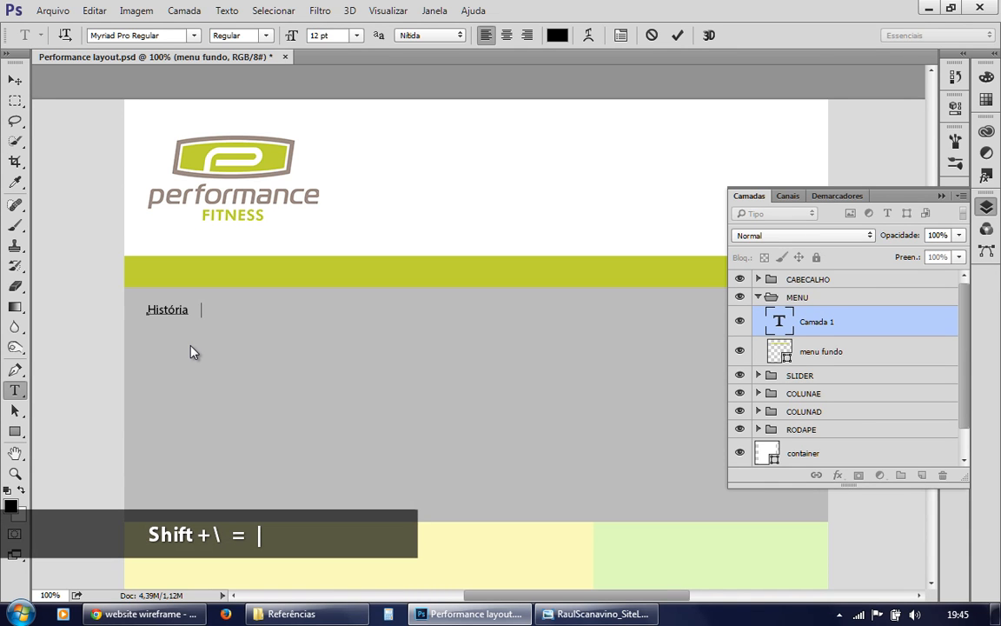
pyautogui.write('|')
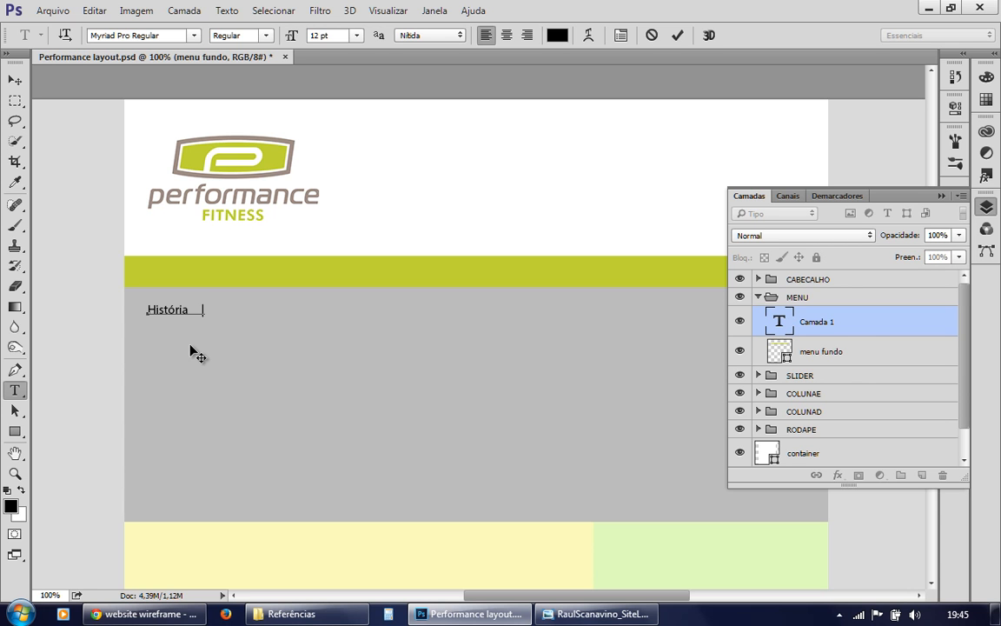
# Step: Check the reference layout image and add "Espaço" after the first separator in the menu text
pyautogui.click(581, 615)
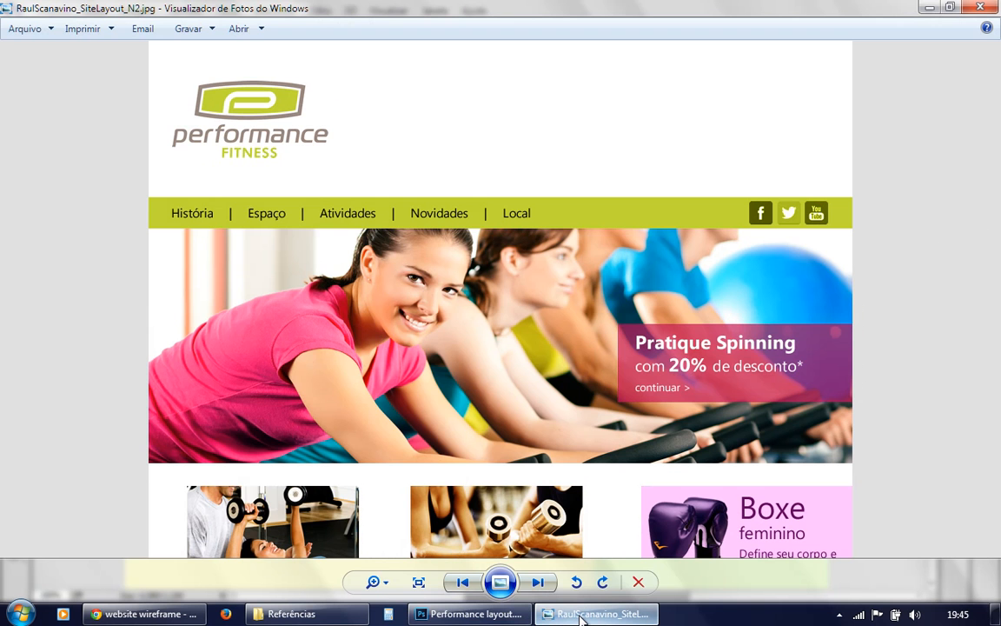
pyautogui.click(581, 615)
pyautogui.write('|    E')
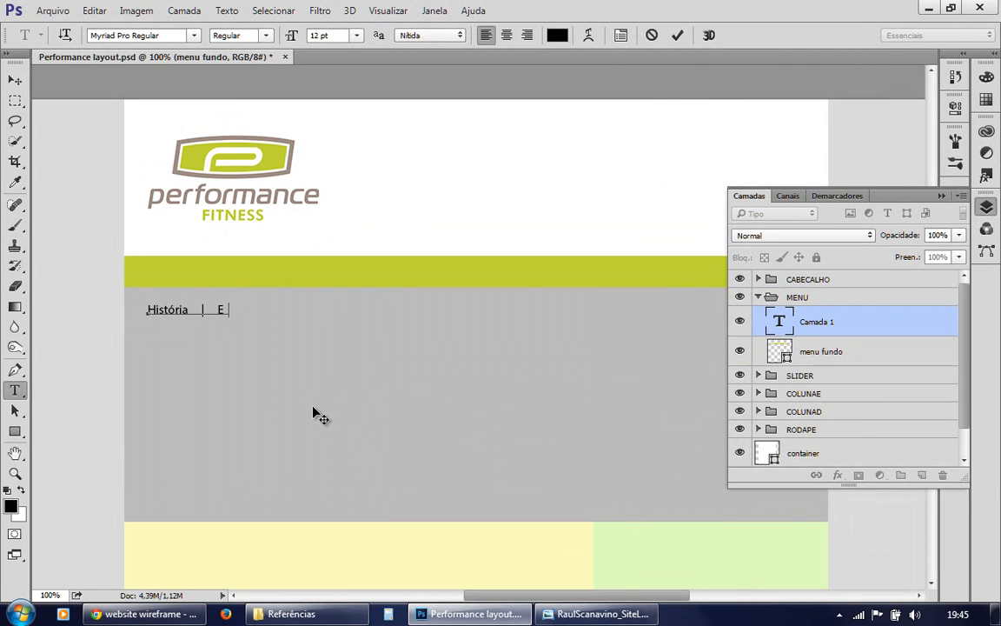
pyautogui.write('spaço')
# Step: Copy the spaced separator after "Espaço" and add "Atividades" to the menu text
pyautogui.moveTo(216, 310); pyautogui.dragTo(189, 314)
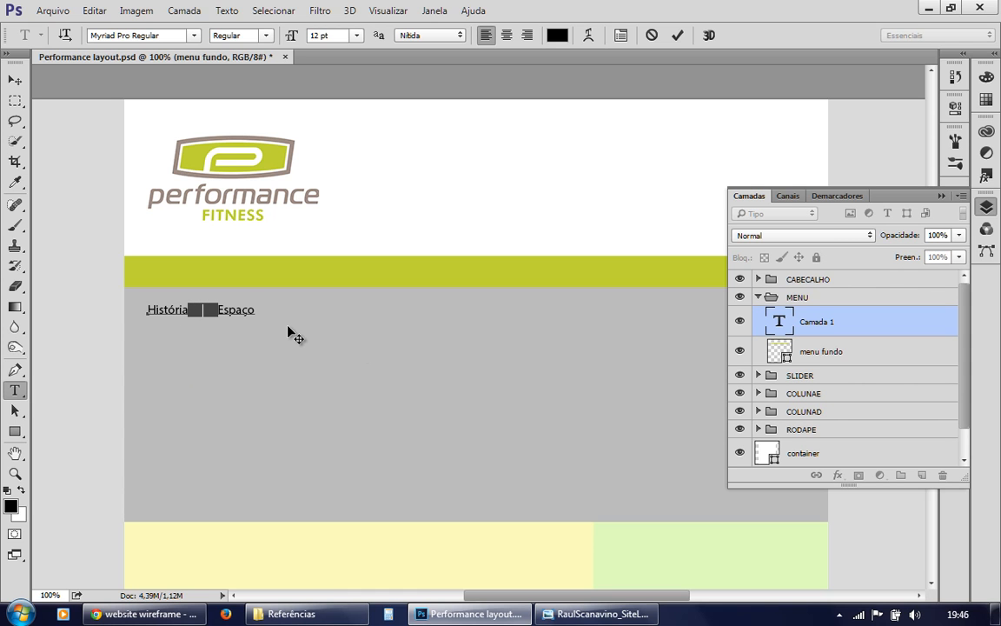
pyautogui.press('Right')
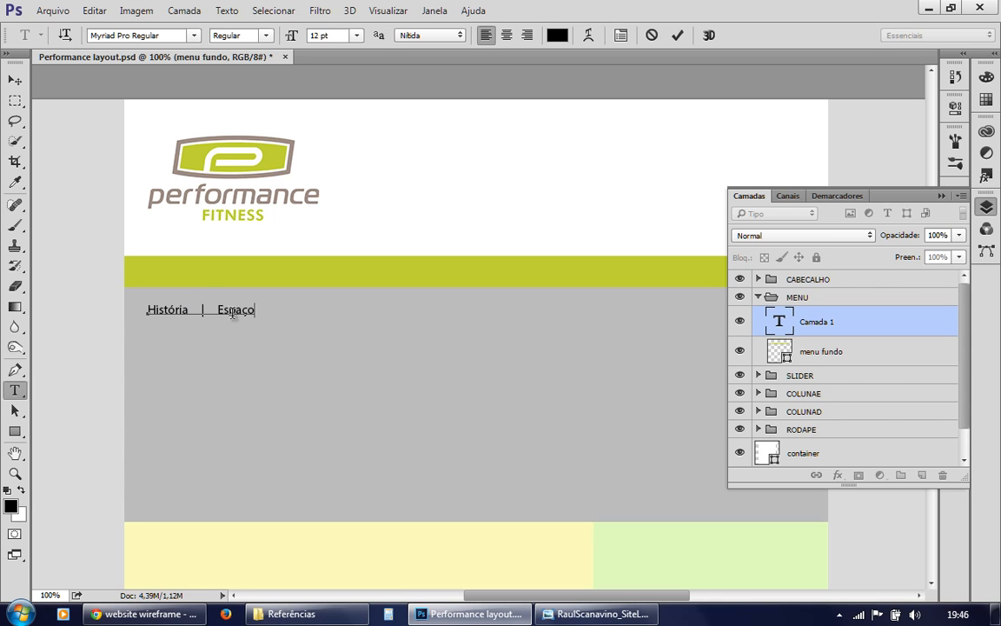
pyautogui.click(260, 310)
pyautogui.press('ctrl')
pyautogui.write('|   Atividades')
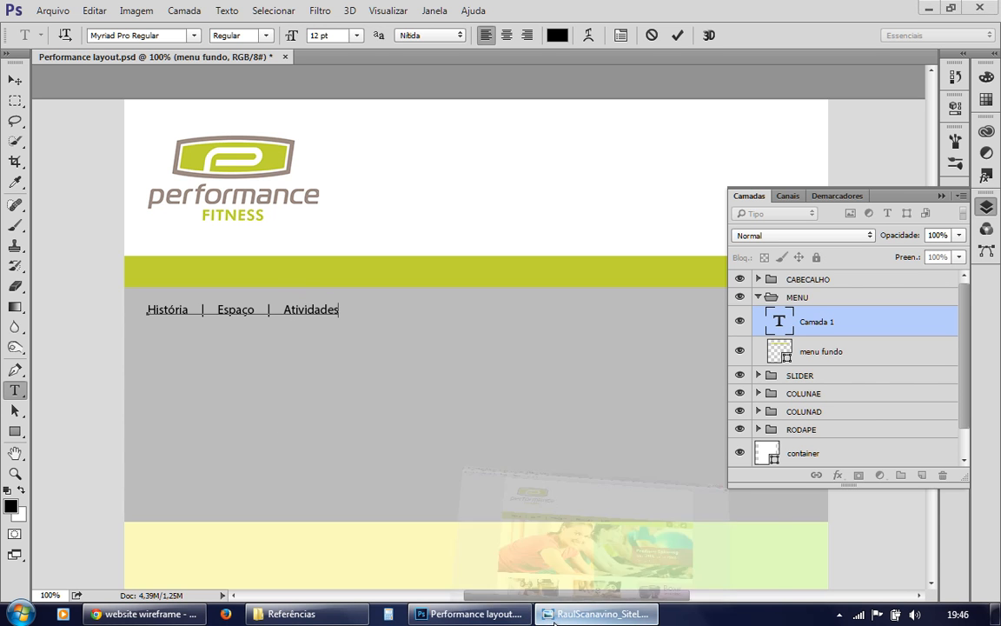
# Step: Complete the menu text with "Novidades" and "Local", each preceded by a spaced separator, checking the wording against the reference layout image
pyautogui.click(553, 617)
pyautogui.click(554, 615)
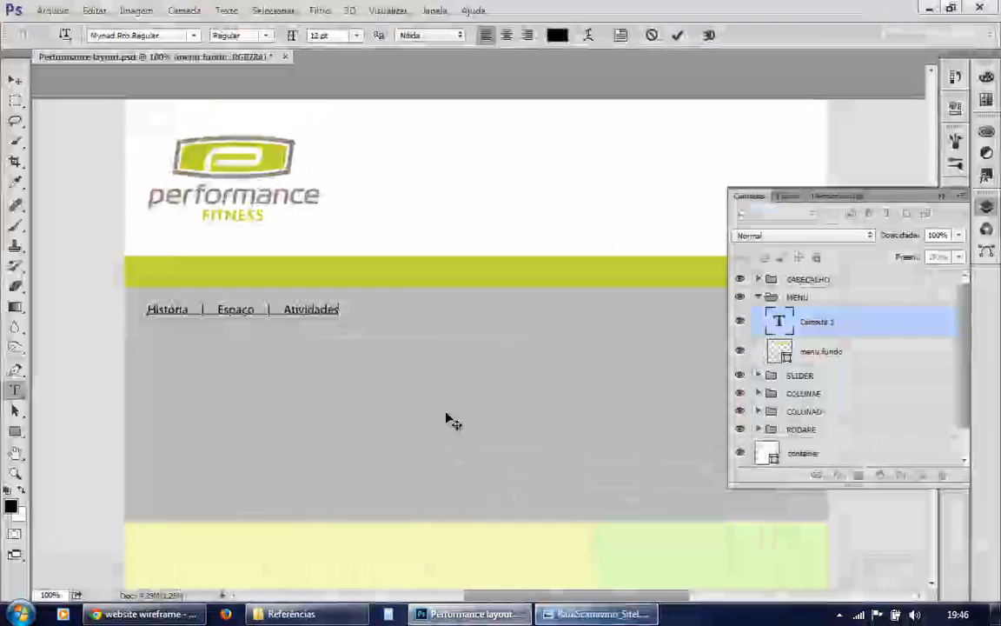
pyautogui.write('|')
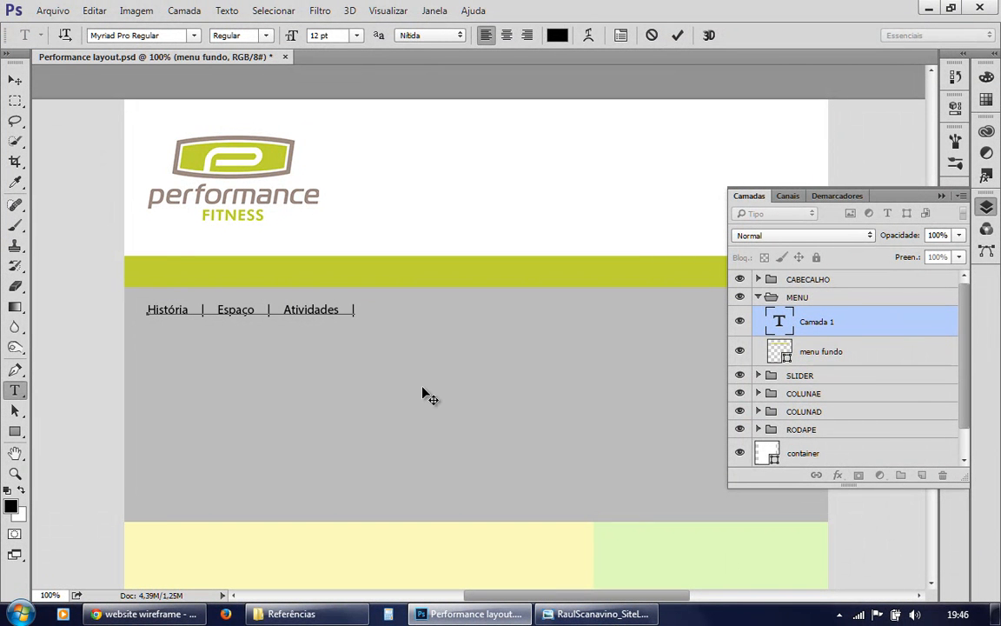
pyautogui.write('     Novidades     |     Local')
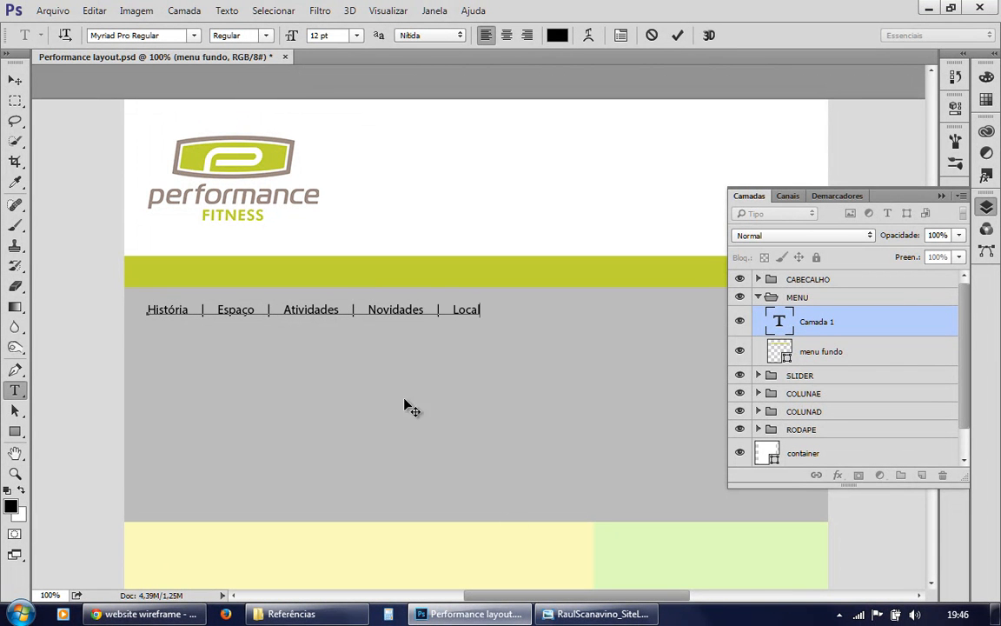
pyautogui.click(619, 615)
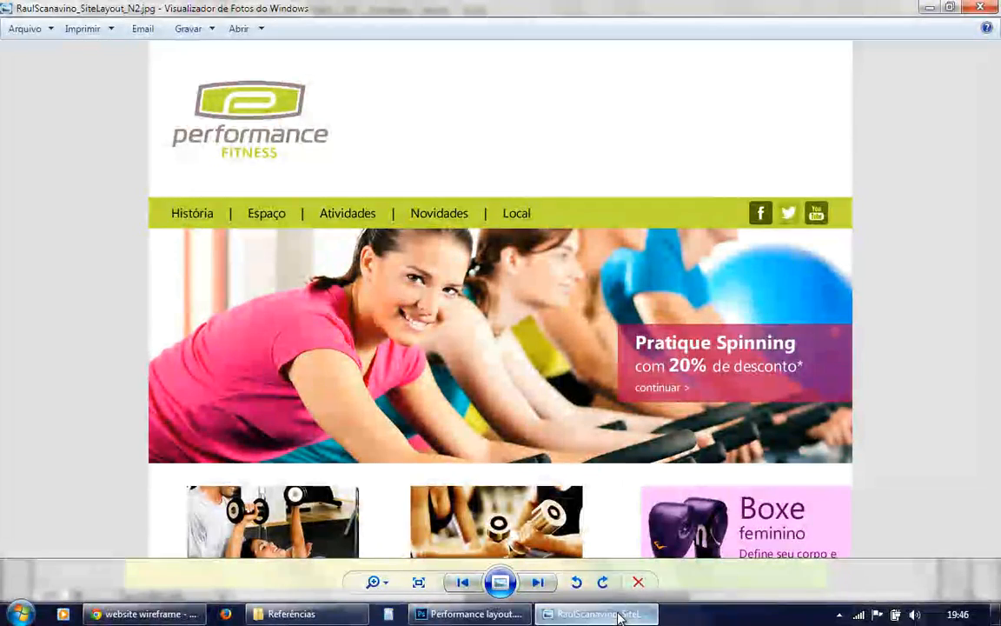
pyautogui.click(619, 615)
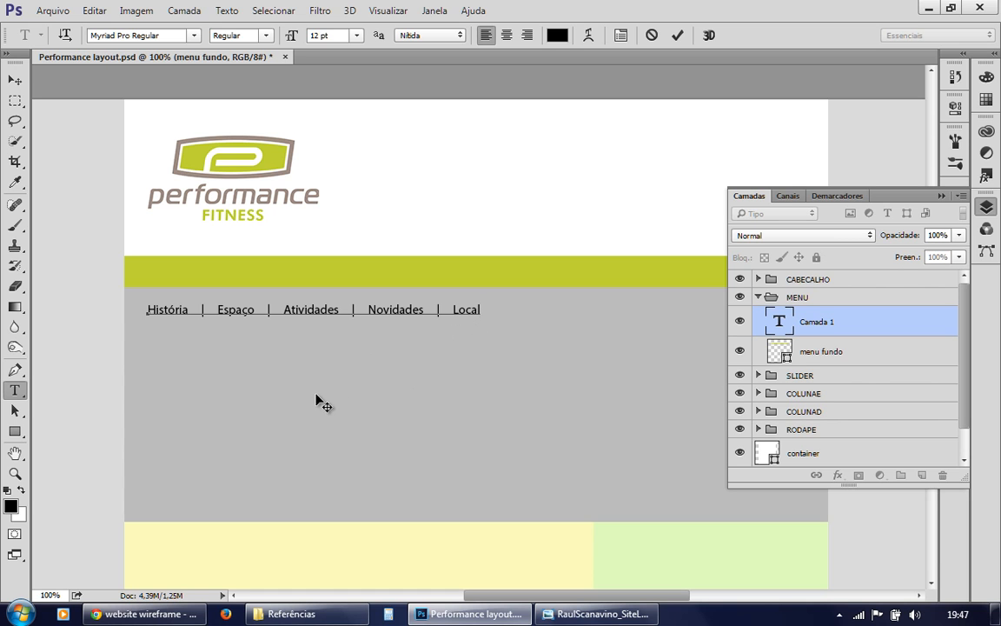
# Step: Move the menu text onto the green bar, commit it, and nudge it vertically to centre it in the bar
pyautogui.moveTo(320, 402); pyautogui.dragTo(318, 363)
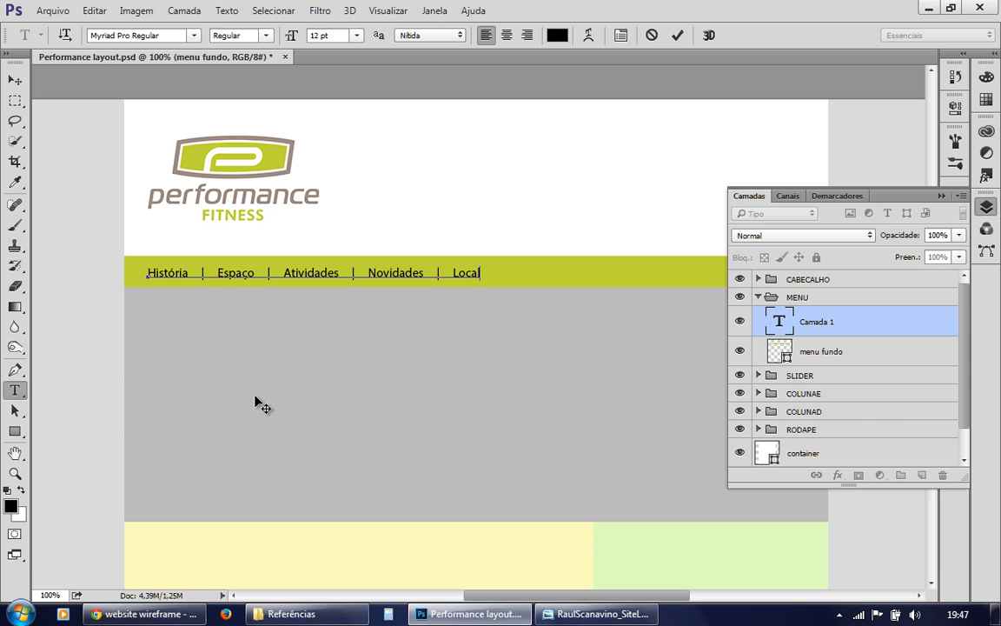
pyautogui.hotkey('ctrl', 'Return')
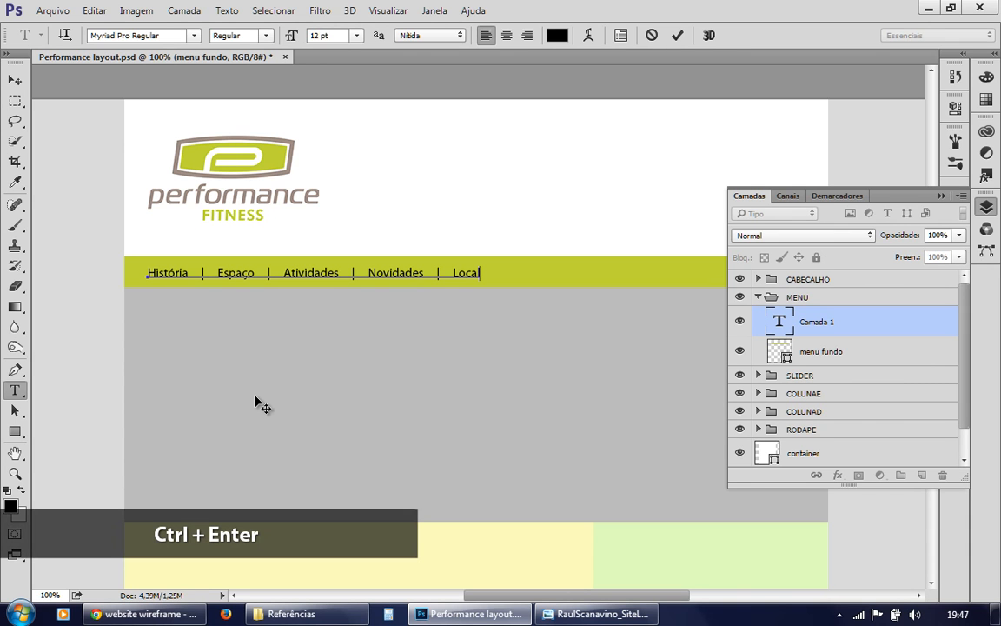
pyautogui.click(15, 81)
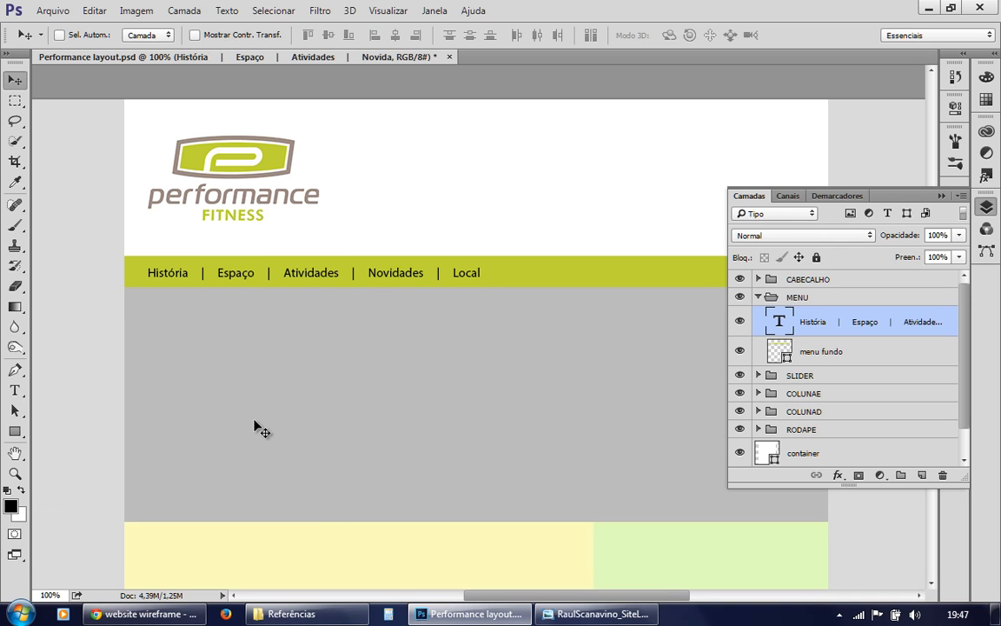
pyautogui.press('Up')
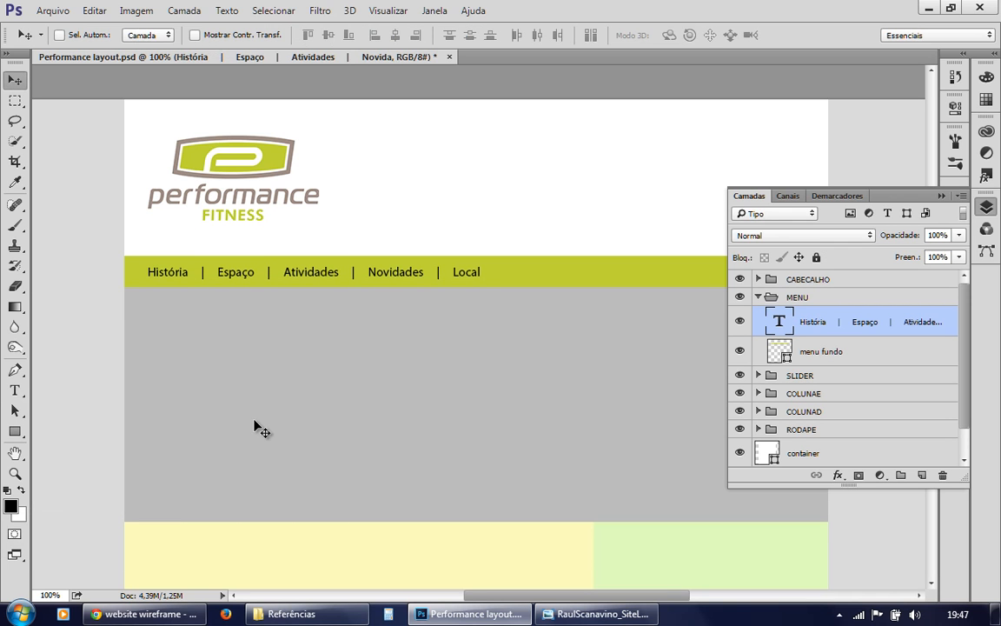
pyautogui.press('Up')
pyautogui.press('Down')
# Step: Offset the menu text from the header's left edge so it lines up with the logo's left edge, and hide the layer list
pyautogui.moveTo(230, 278); pyautogui.dragTo(206, 277)
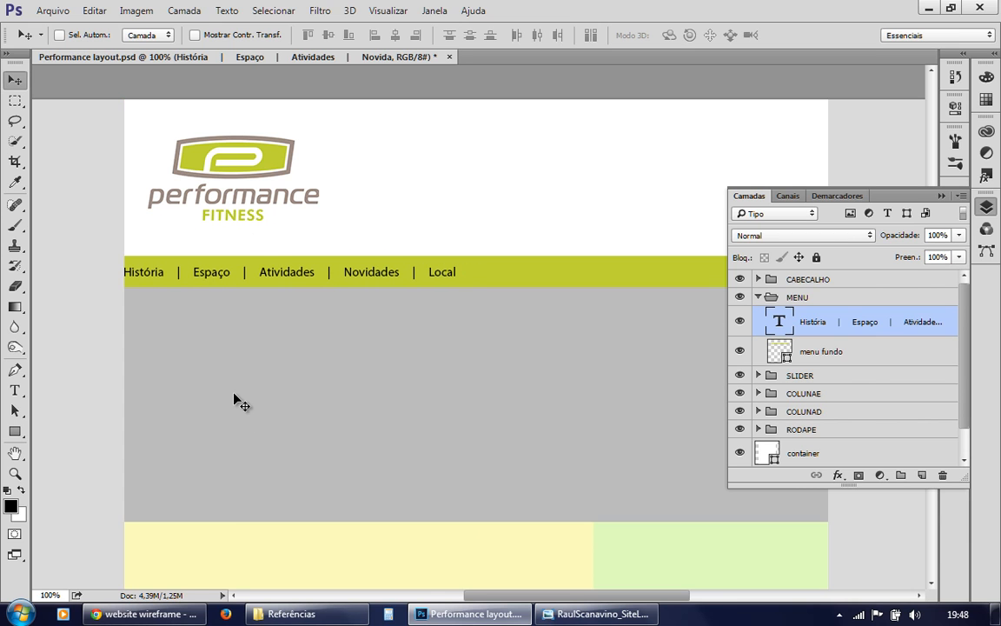
pyautogui.press('Right')
pyautogui.press('Right')
pyautogui.press('Right')
pyautogui.press('Right')
pyautogui.press('Right')
pyautogui.press('Right')
pyautogui.press('Right')
pyautogui.press('Right')
pyautogui.press('Right')
pyautogui.press('Right')
pyautogui.press('Right')
pyautogui.press('Right')
pyautogui.press('Right')
pyautogui.press('Right')
pyautogui.press('Right')
pyautogui.press('Right')
pyautogui.press('Right')
pyautogui.press('Right')
pyautogui.press('Right')
pyautogui.press('Right')
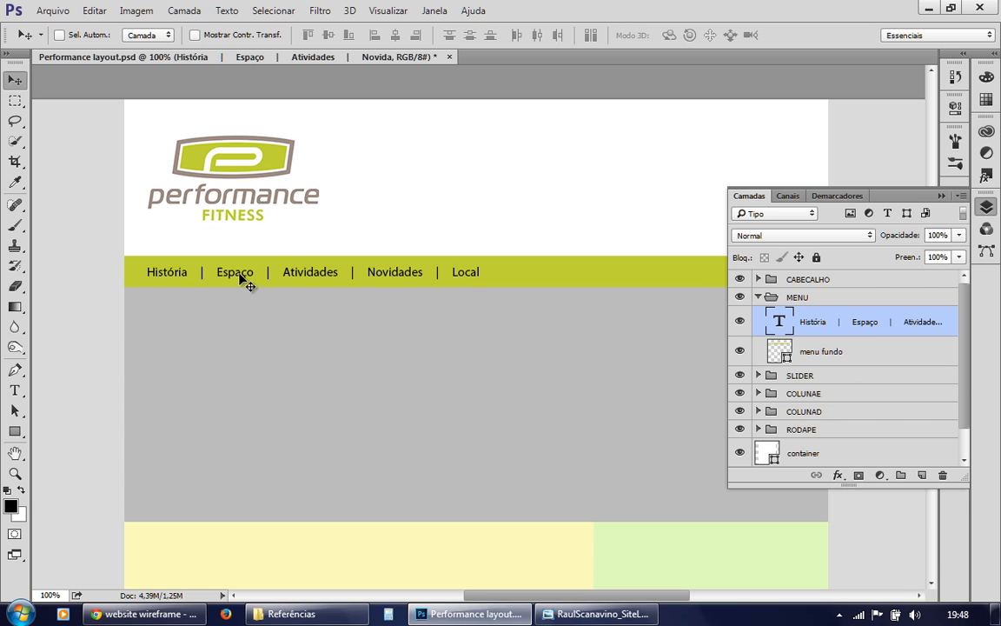
pyautogui.moveTo(241, 277)
pyautogui.mouseDown()
pyautogui.moveTo(251, 273)
pyautogui.moveTo(240, 274)
pyautogui.mouseUp()
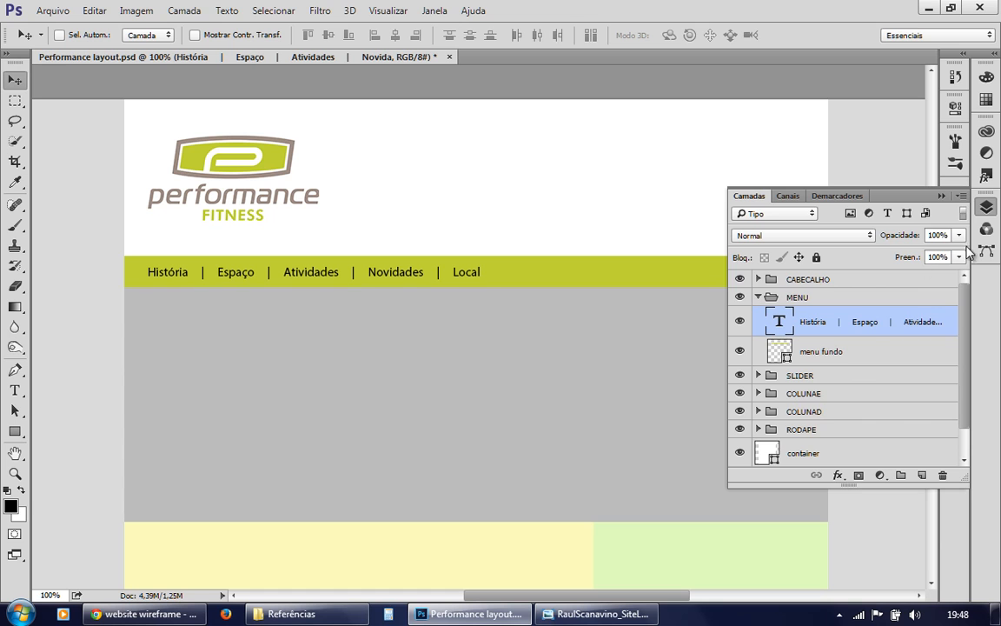
pyautogui.click(986, 207)
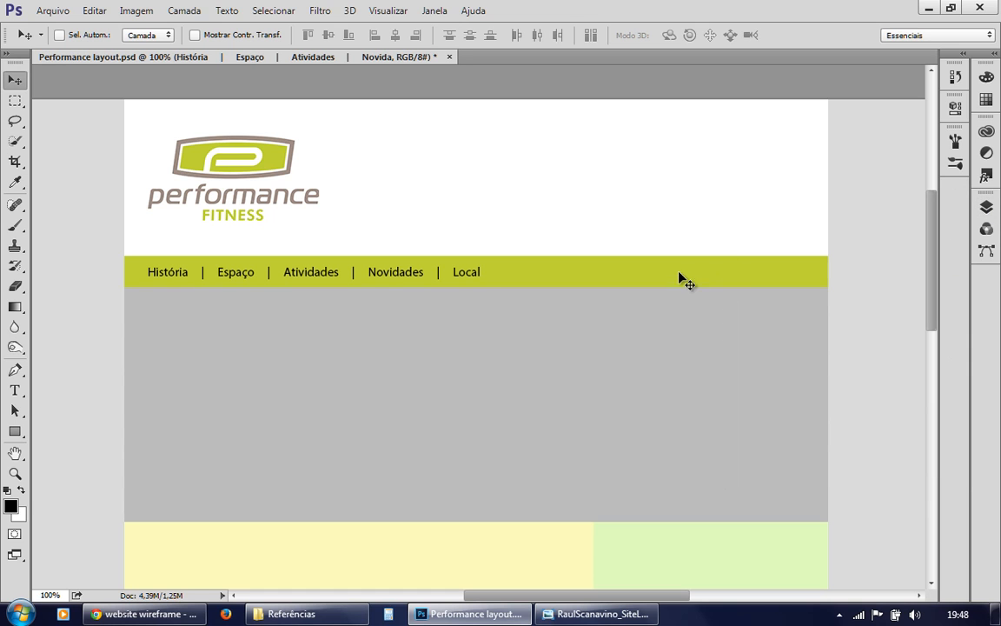